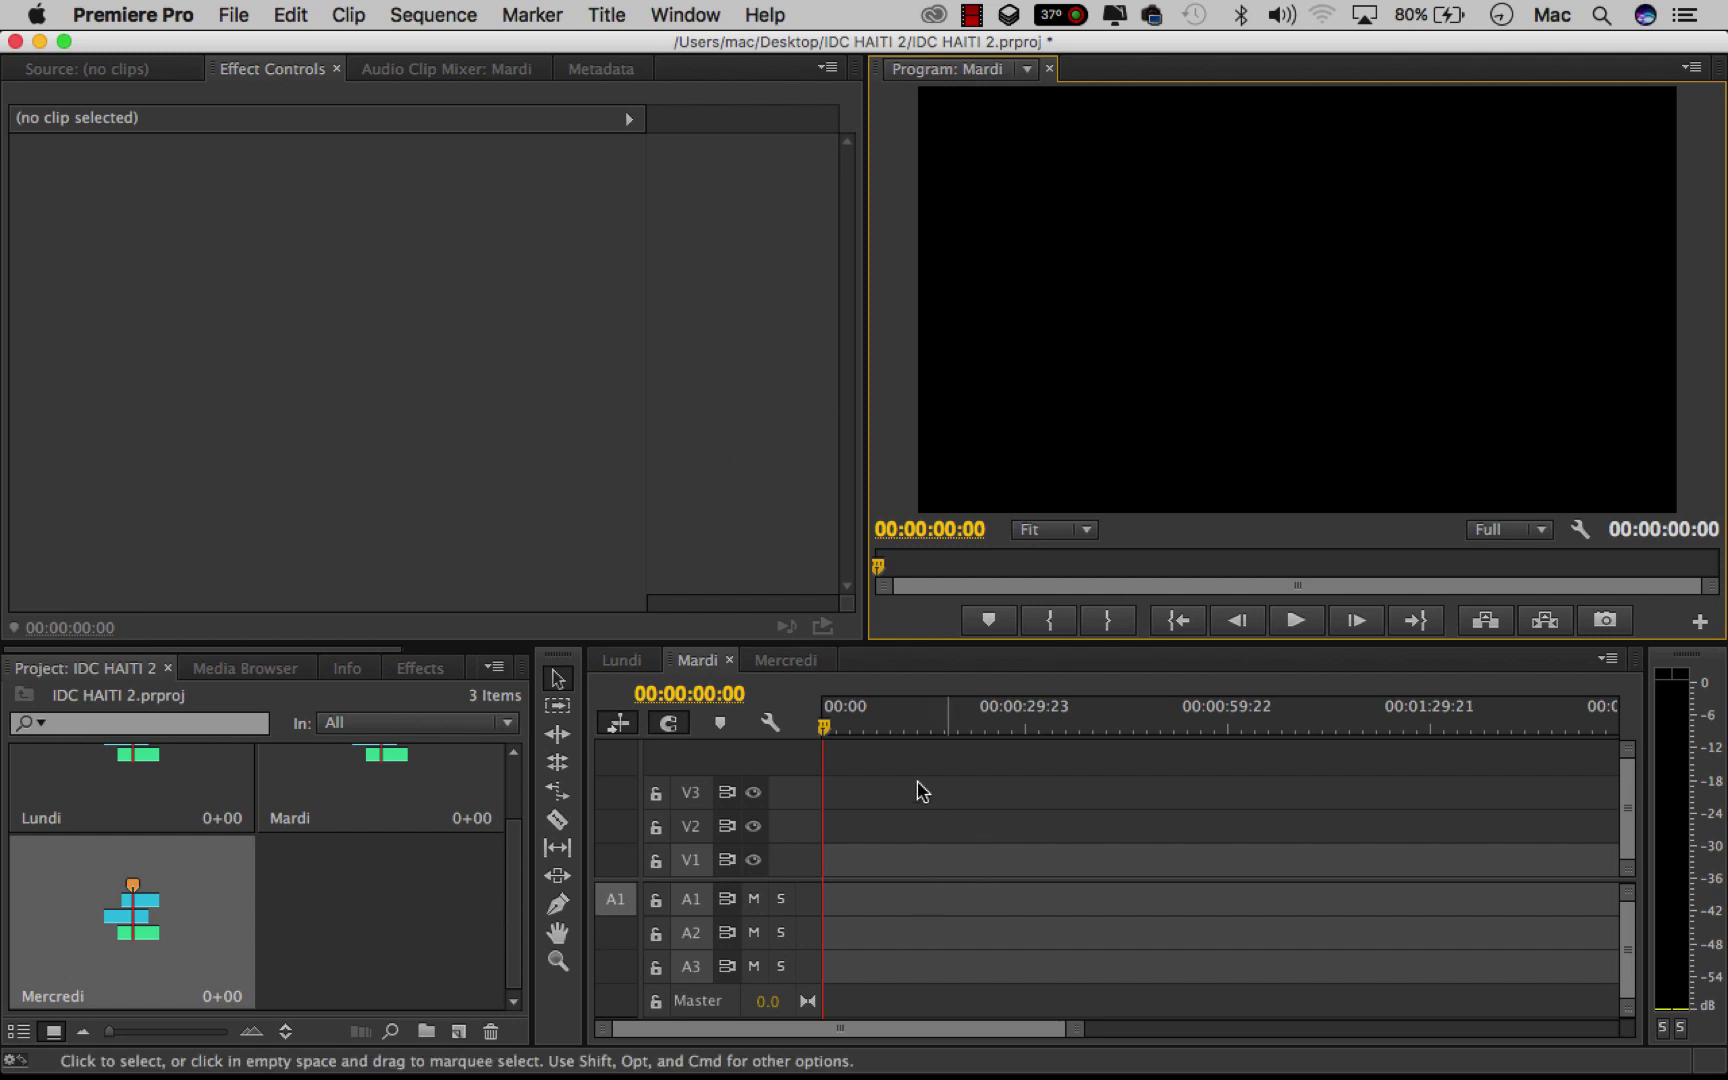
- Delete the Lundi, Mardi and Mercredi sequences from the project, undo the deletion and clear the selection
drag(421, 917, 120, 780)
key(Delete)
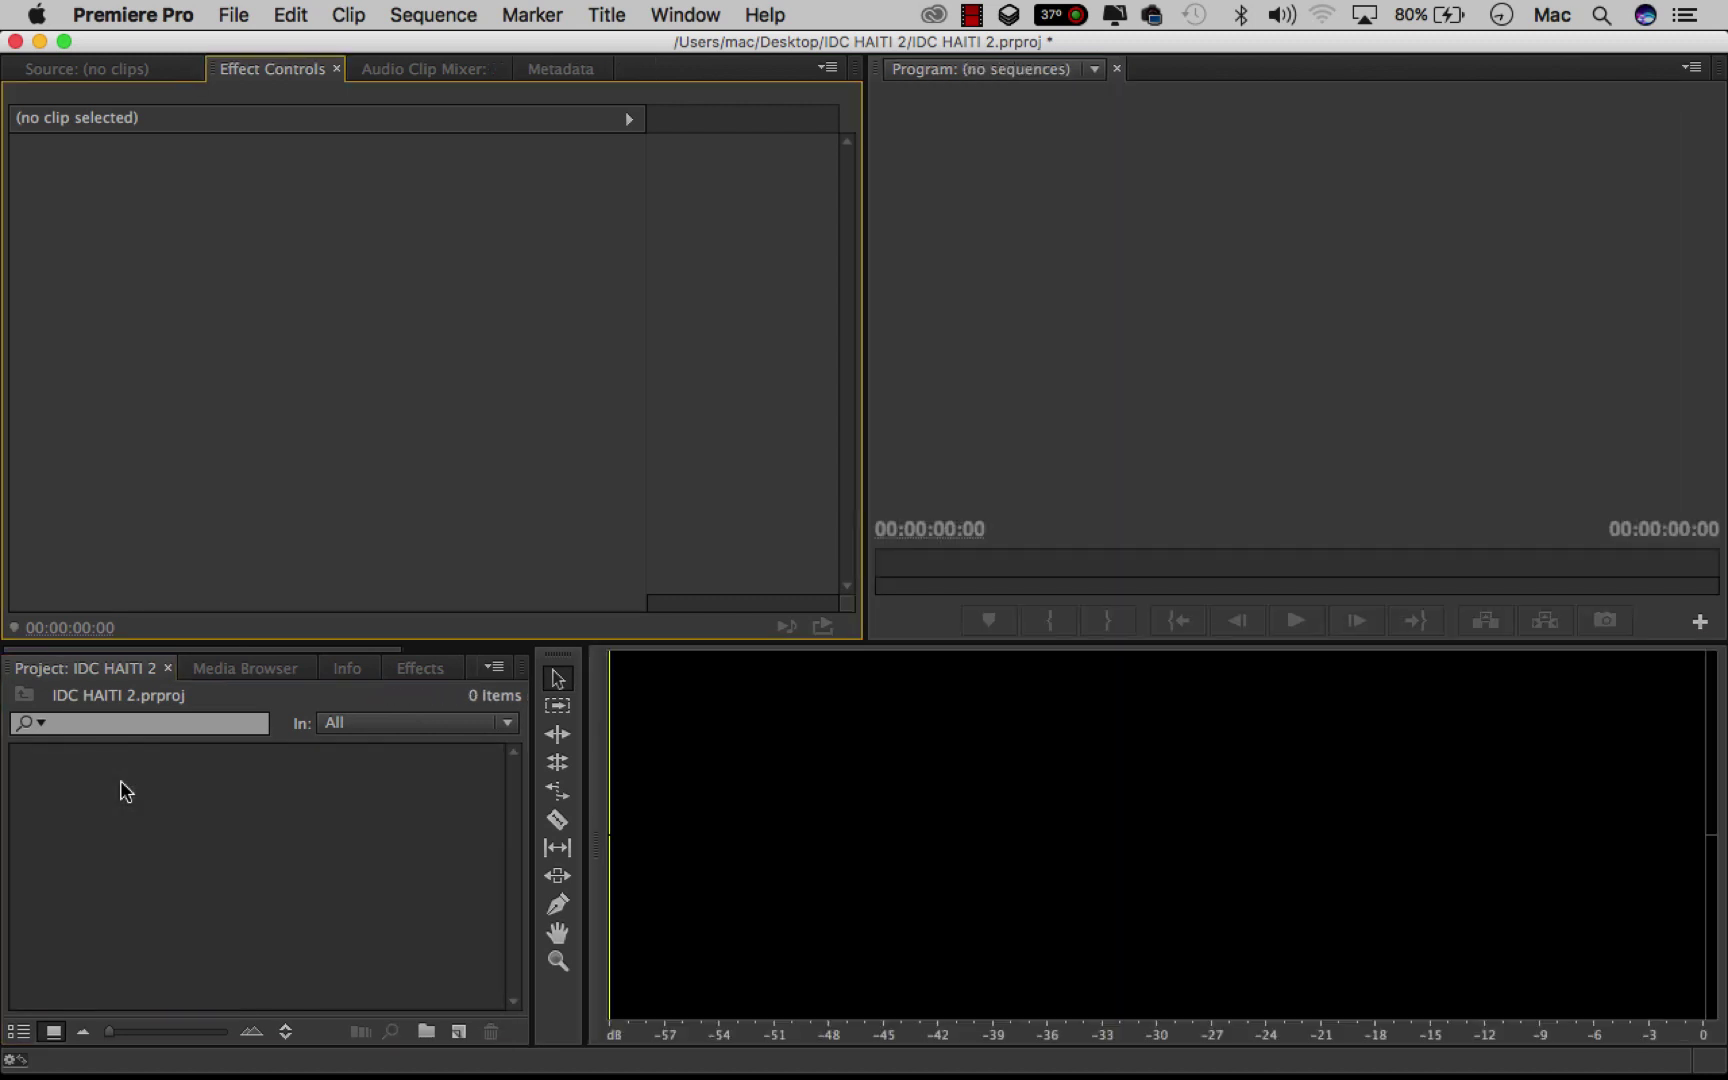
key(super+z)
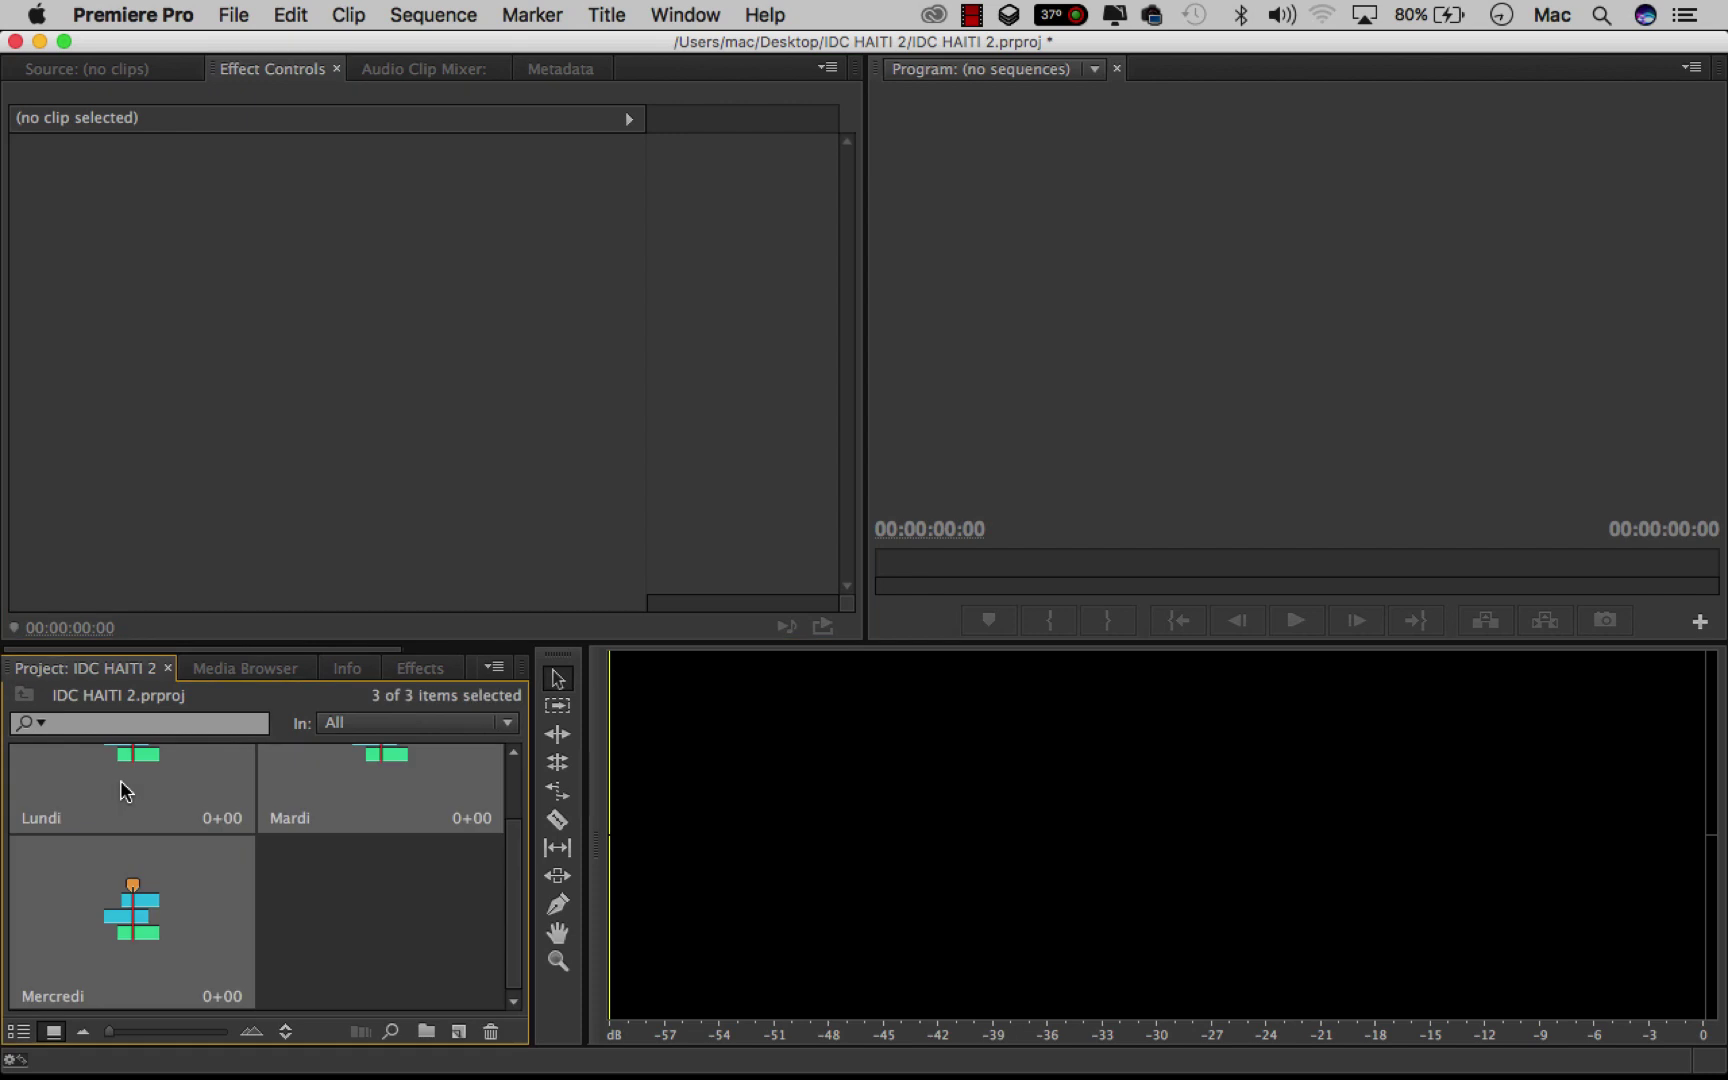
click(370, 902)
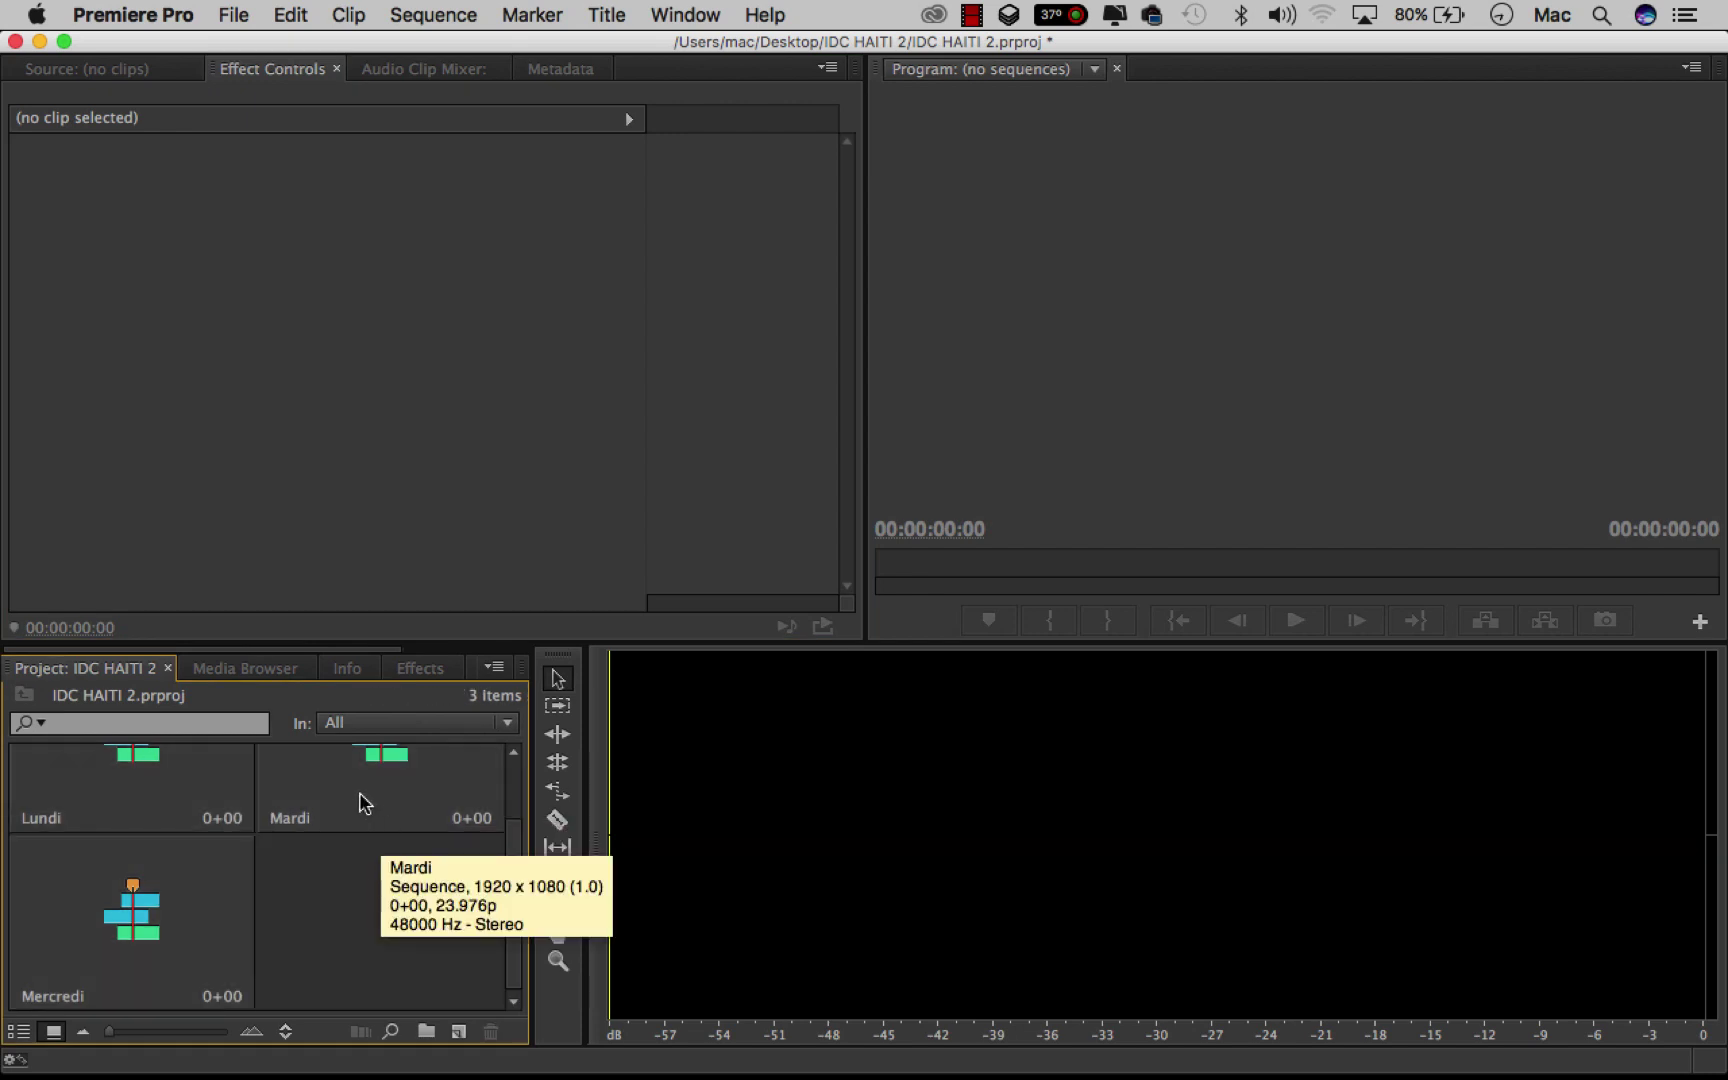
- Cancel a media import without choosing any file and open the Mardi sequence in the timeline
key(super+i)
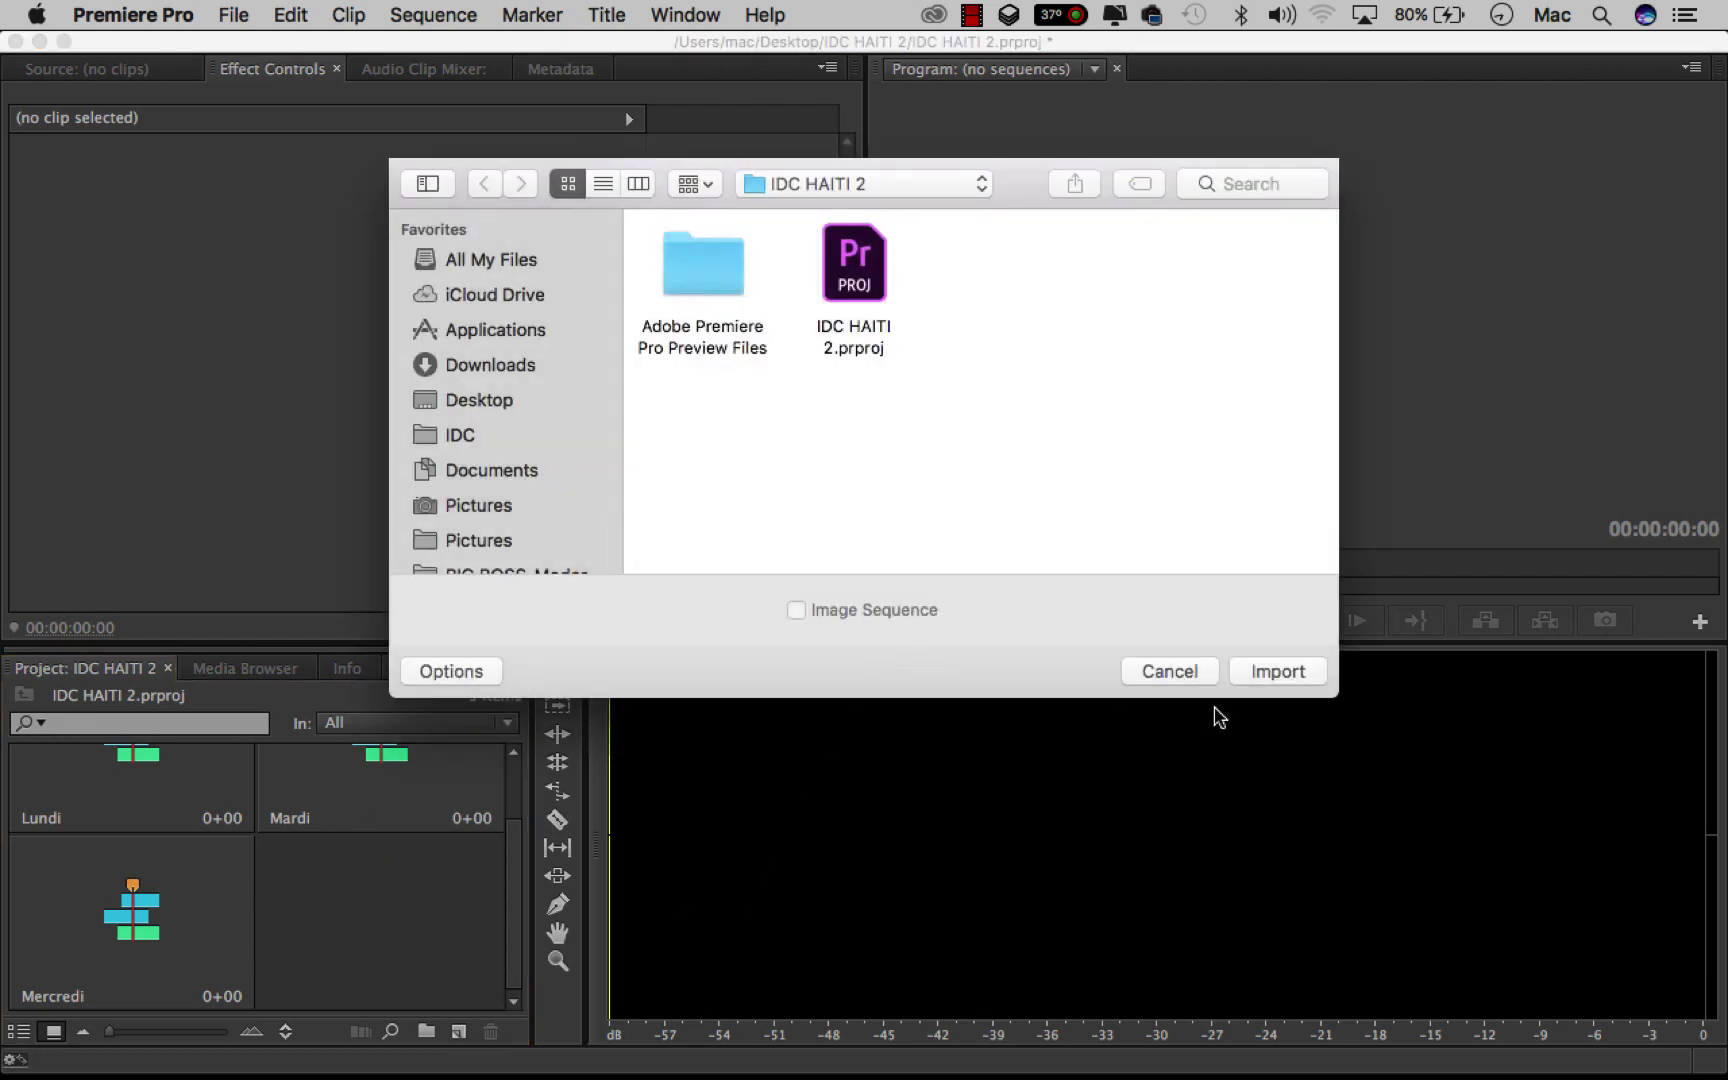
click(1172, 666)
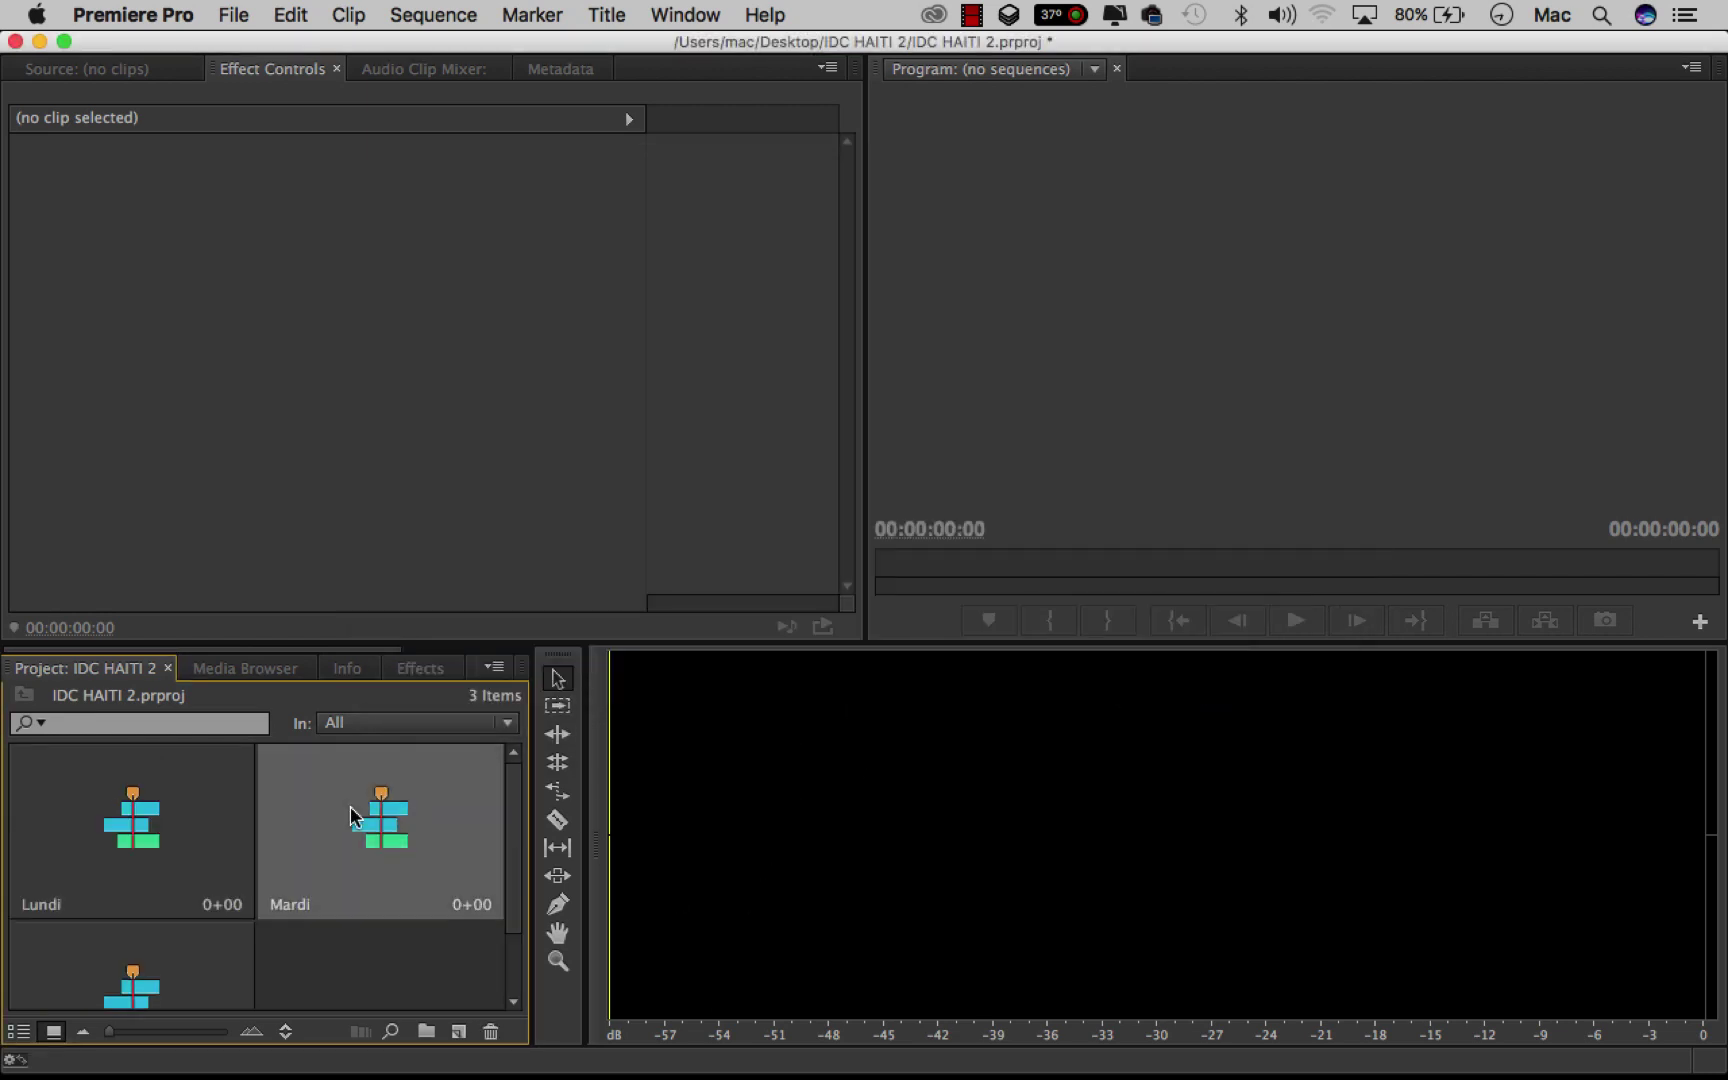
double_click(350, 806)
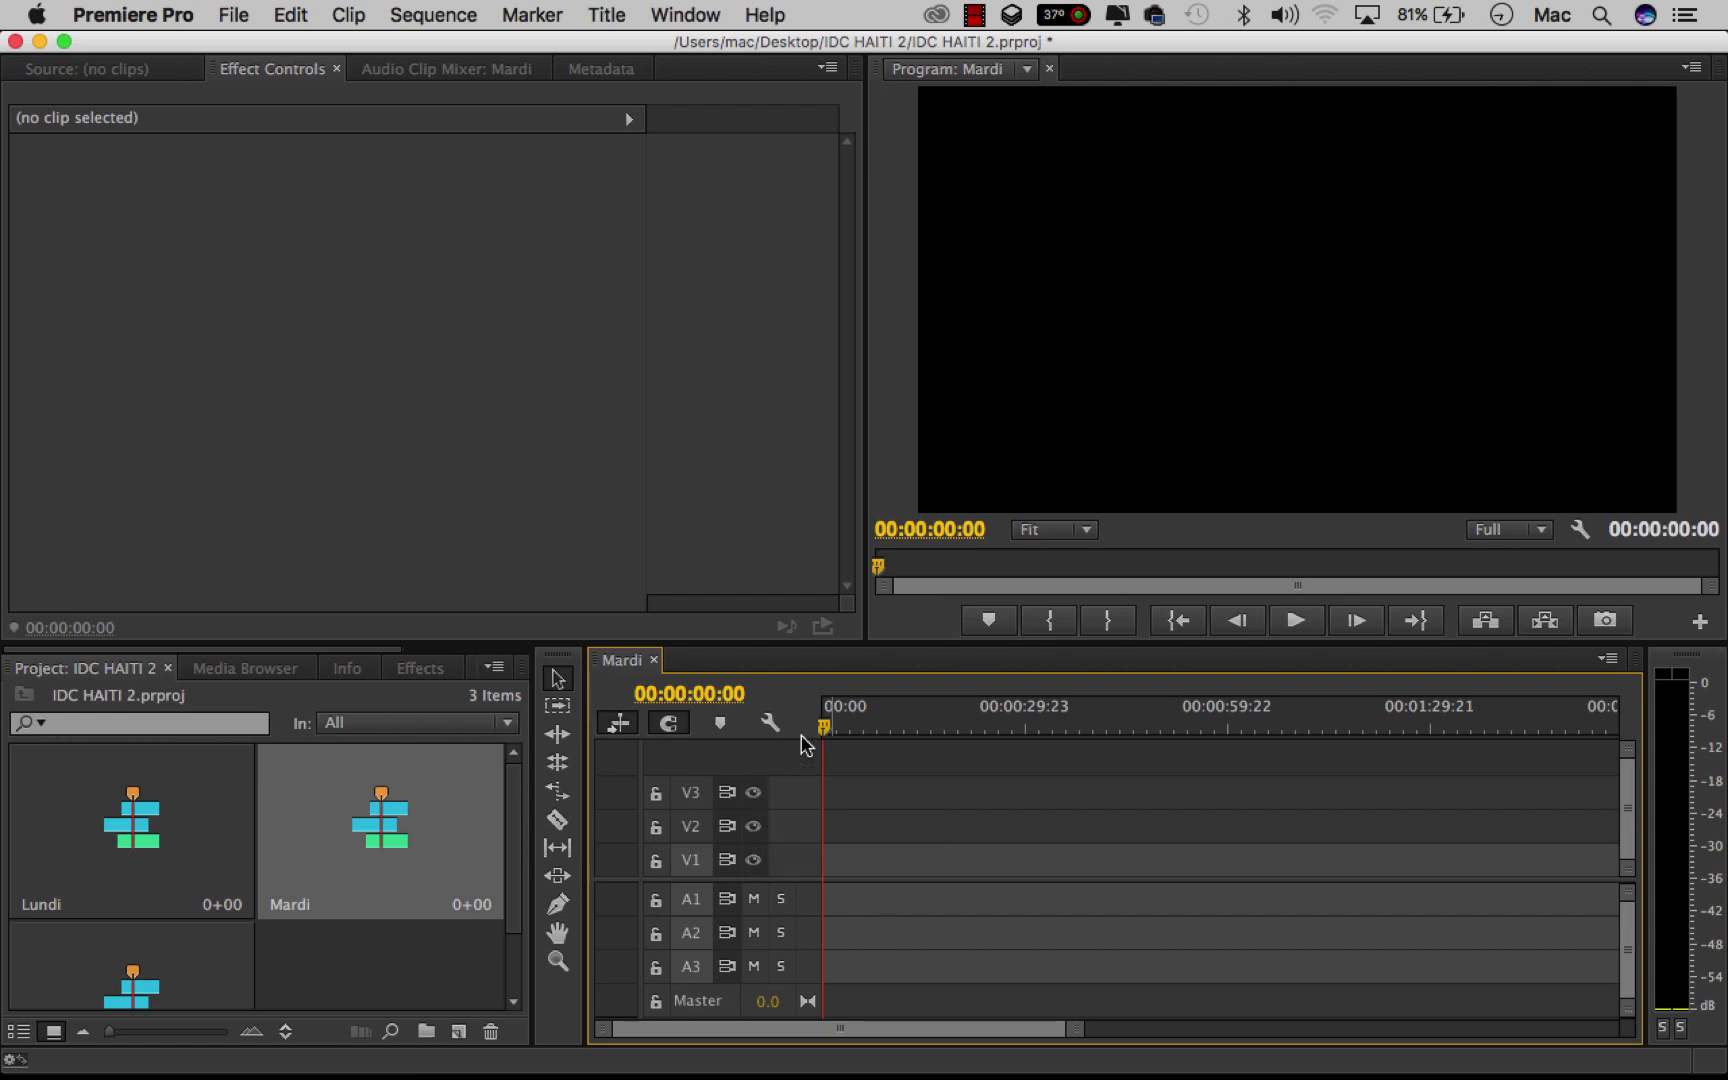
- Turn the V3 track's output off and back on, and switch back to the Selection tool
click(755, 795)
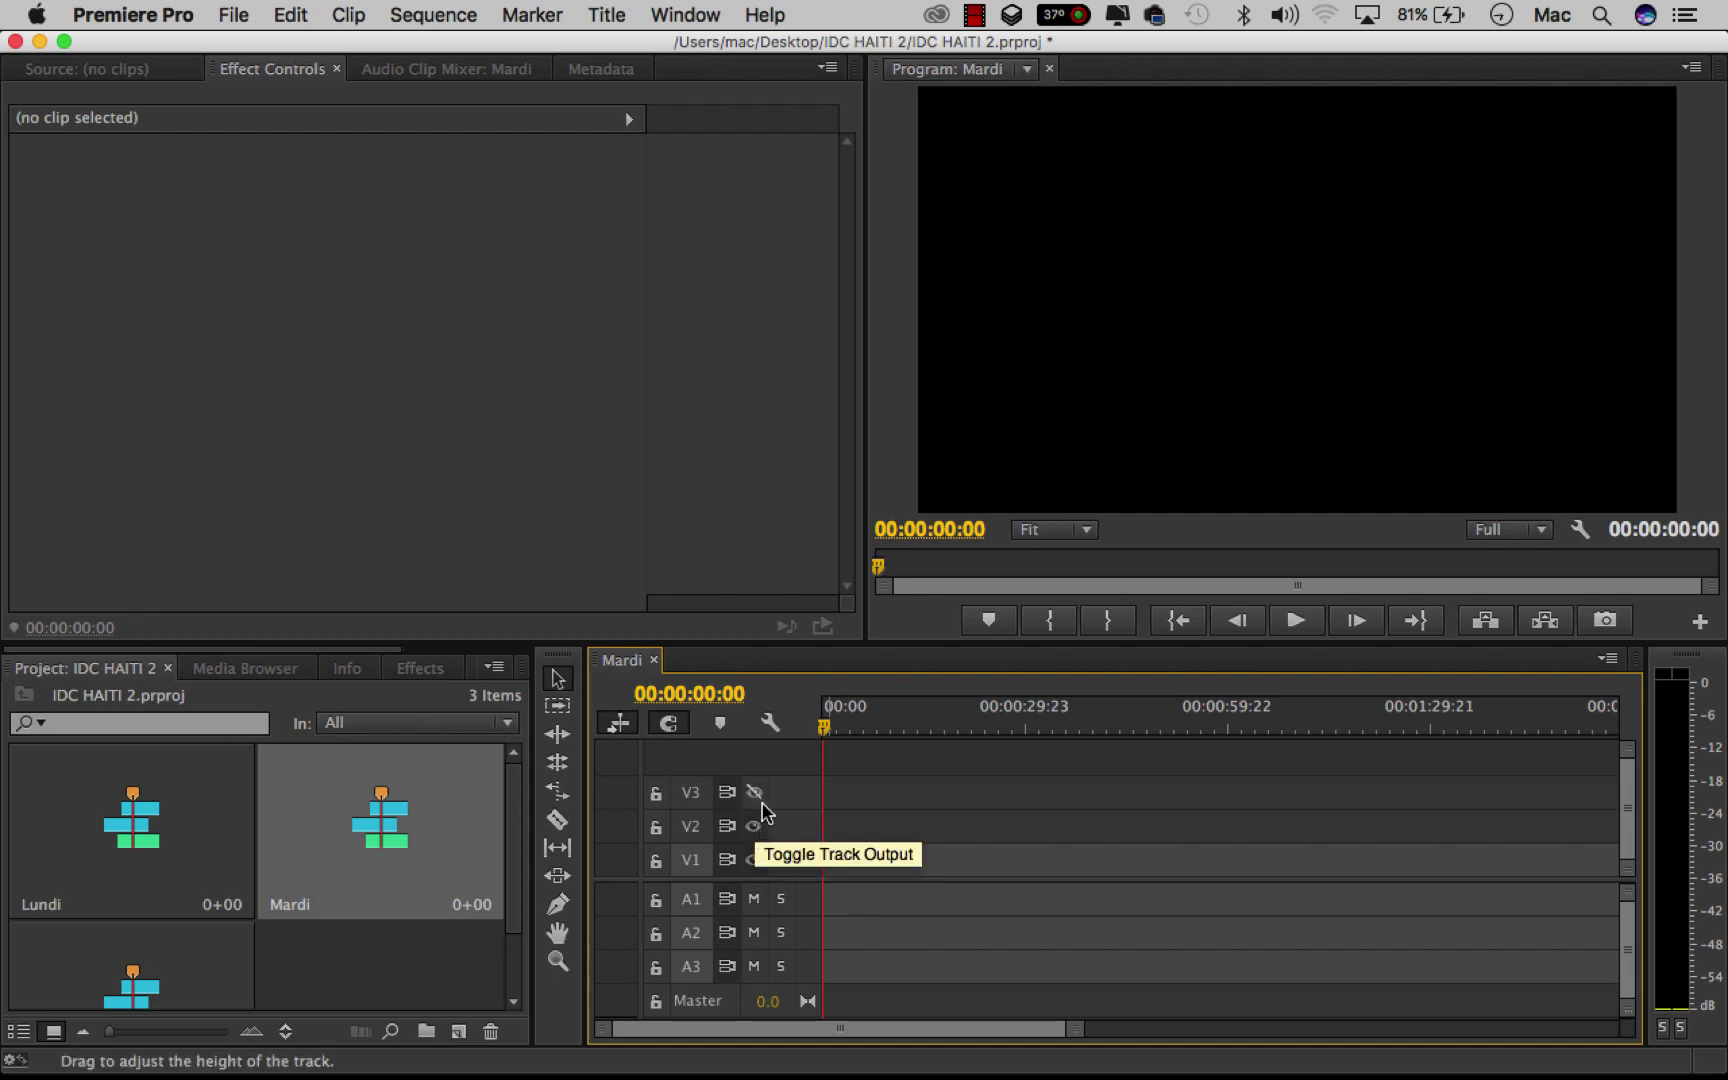
click(755, 792)
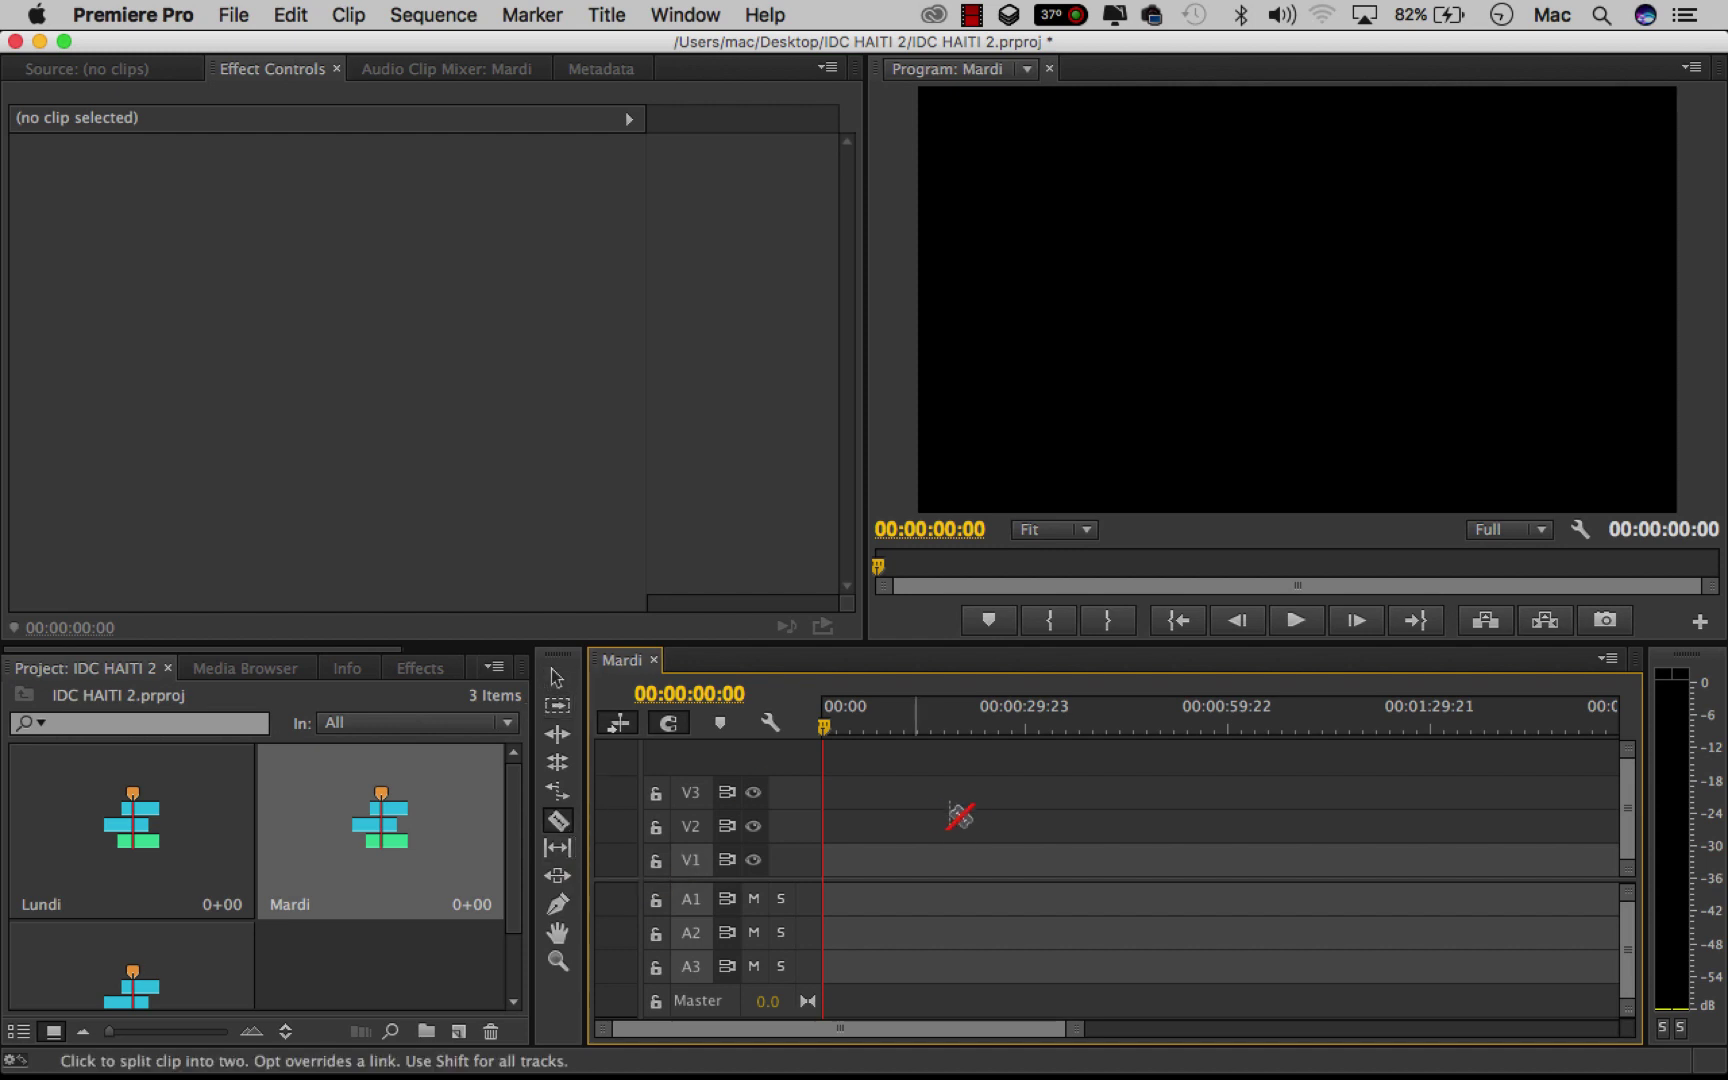
key(v)
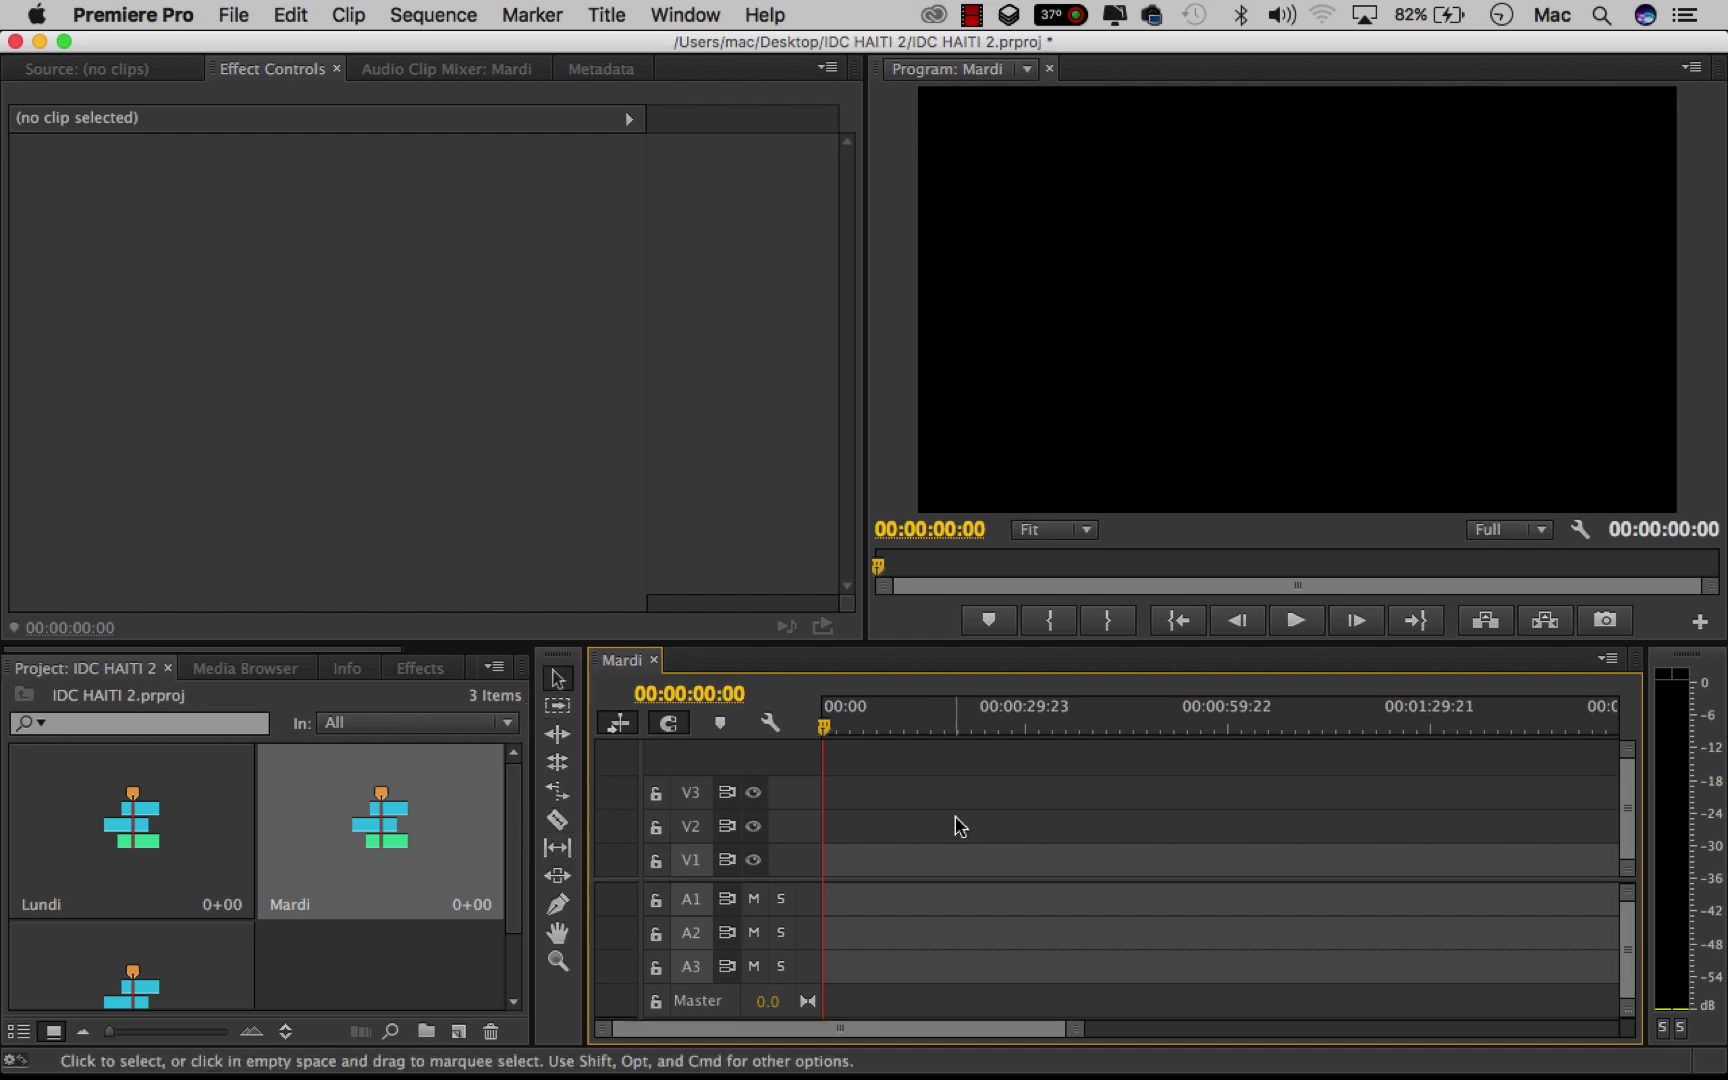
- Look inside the Adobe Premiere Pro Auto-Save folder of the desktop's IDC HAITI 2 folder and return to Adobe Premiere Pro CC
key(cmd+s)
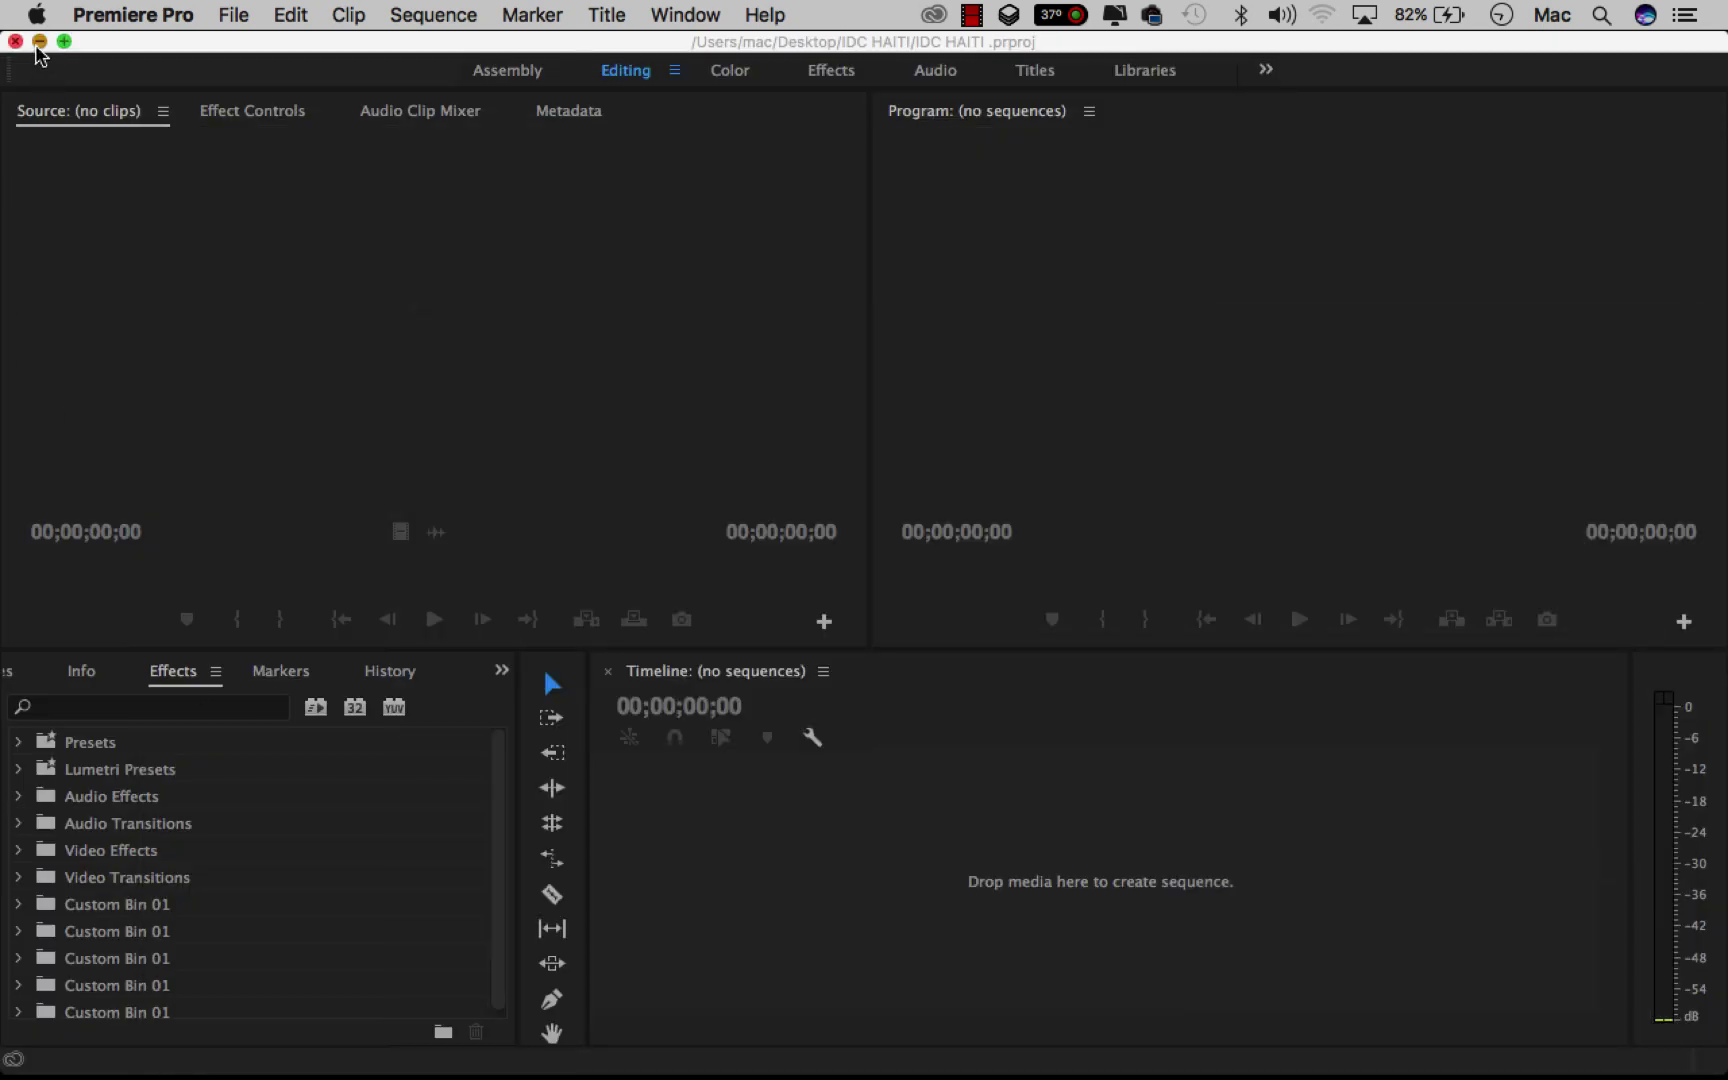
click(41, 42)
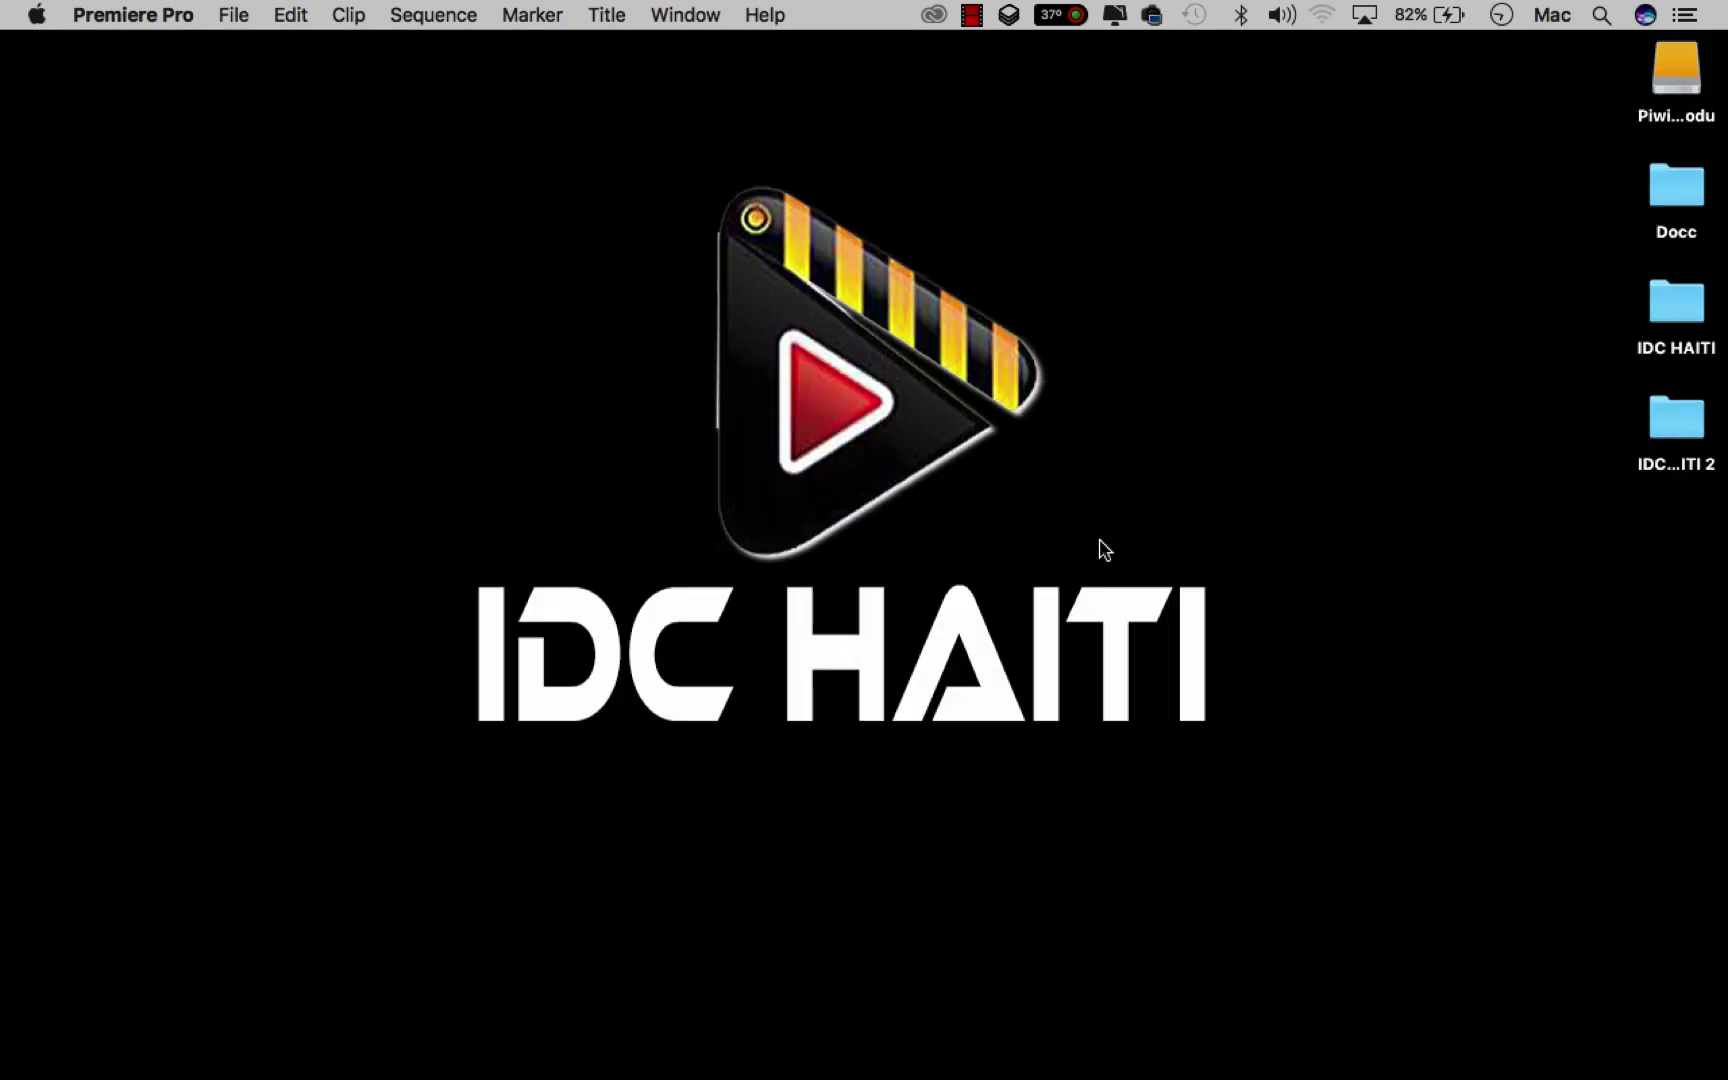
click(1686, 432)
double_click(1687, 432)
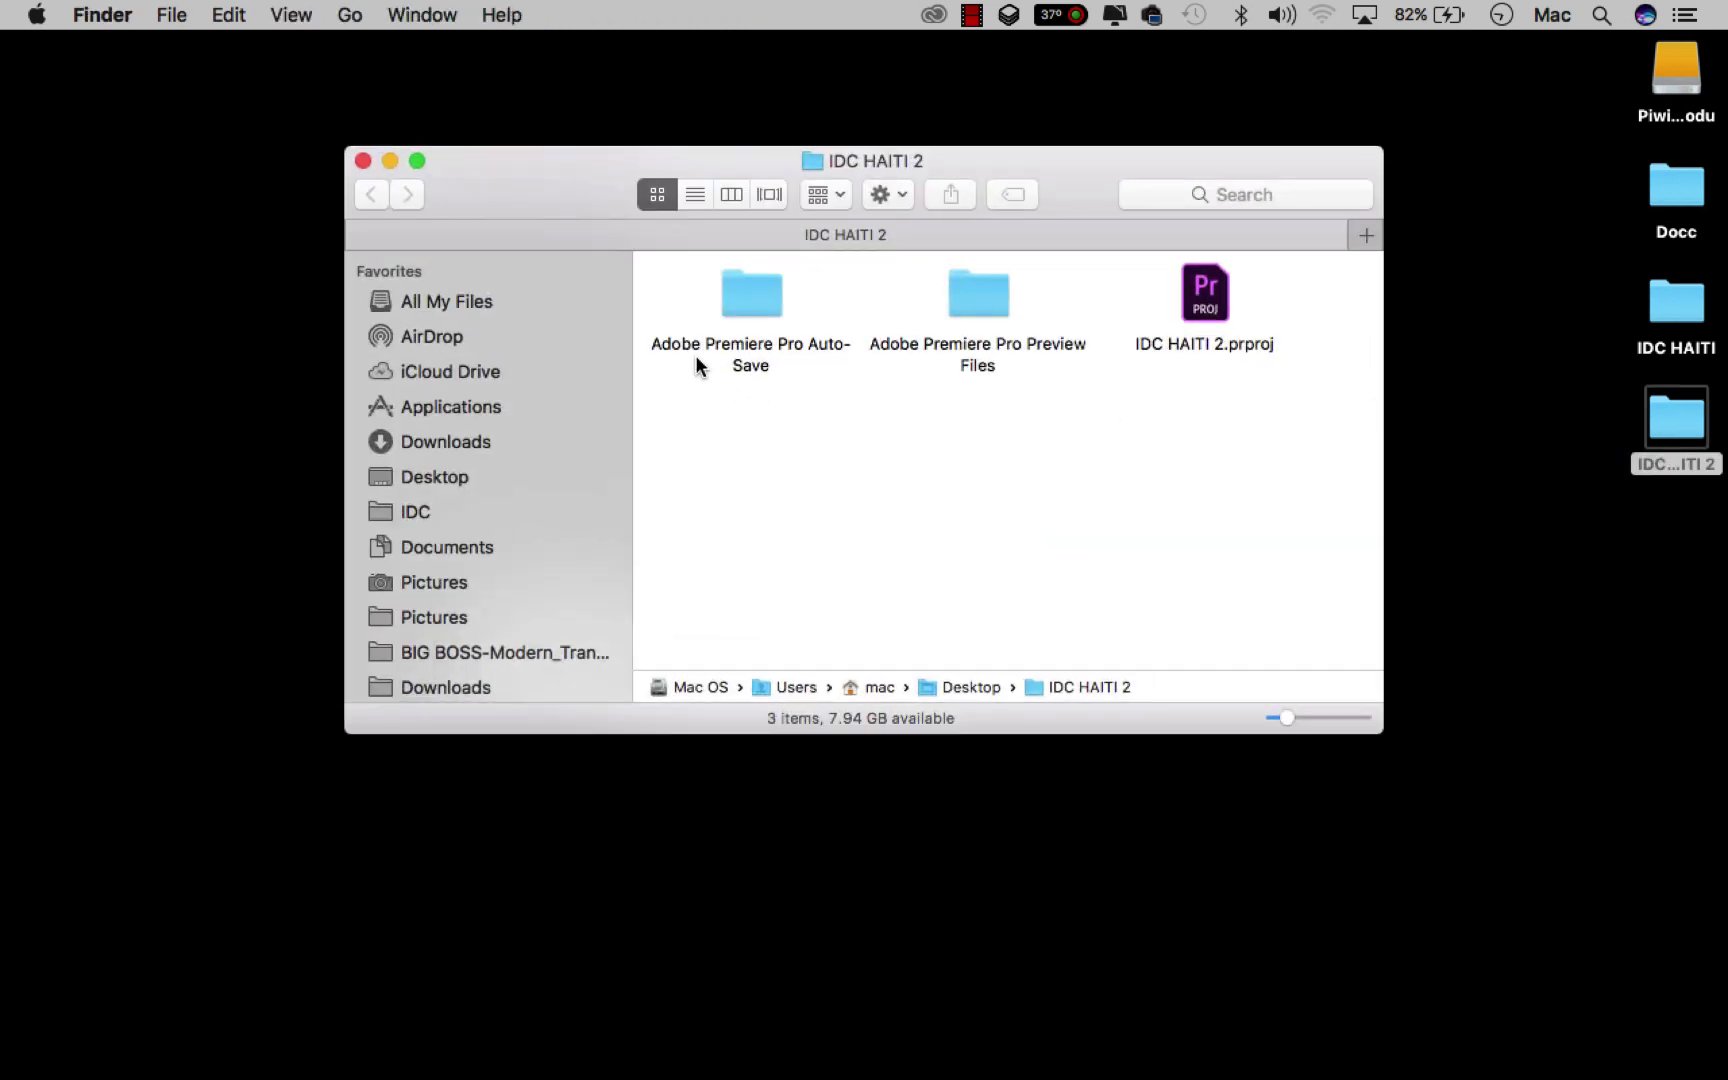
double_click(743, 313)
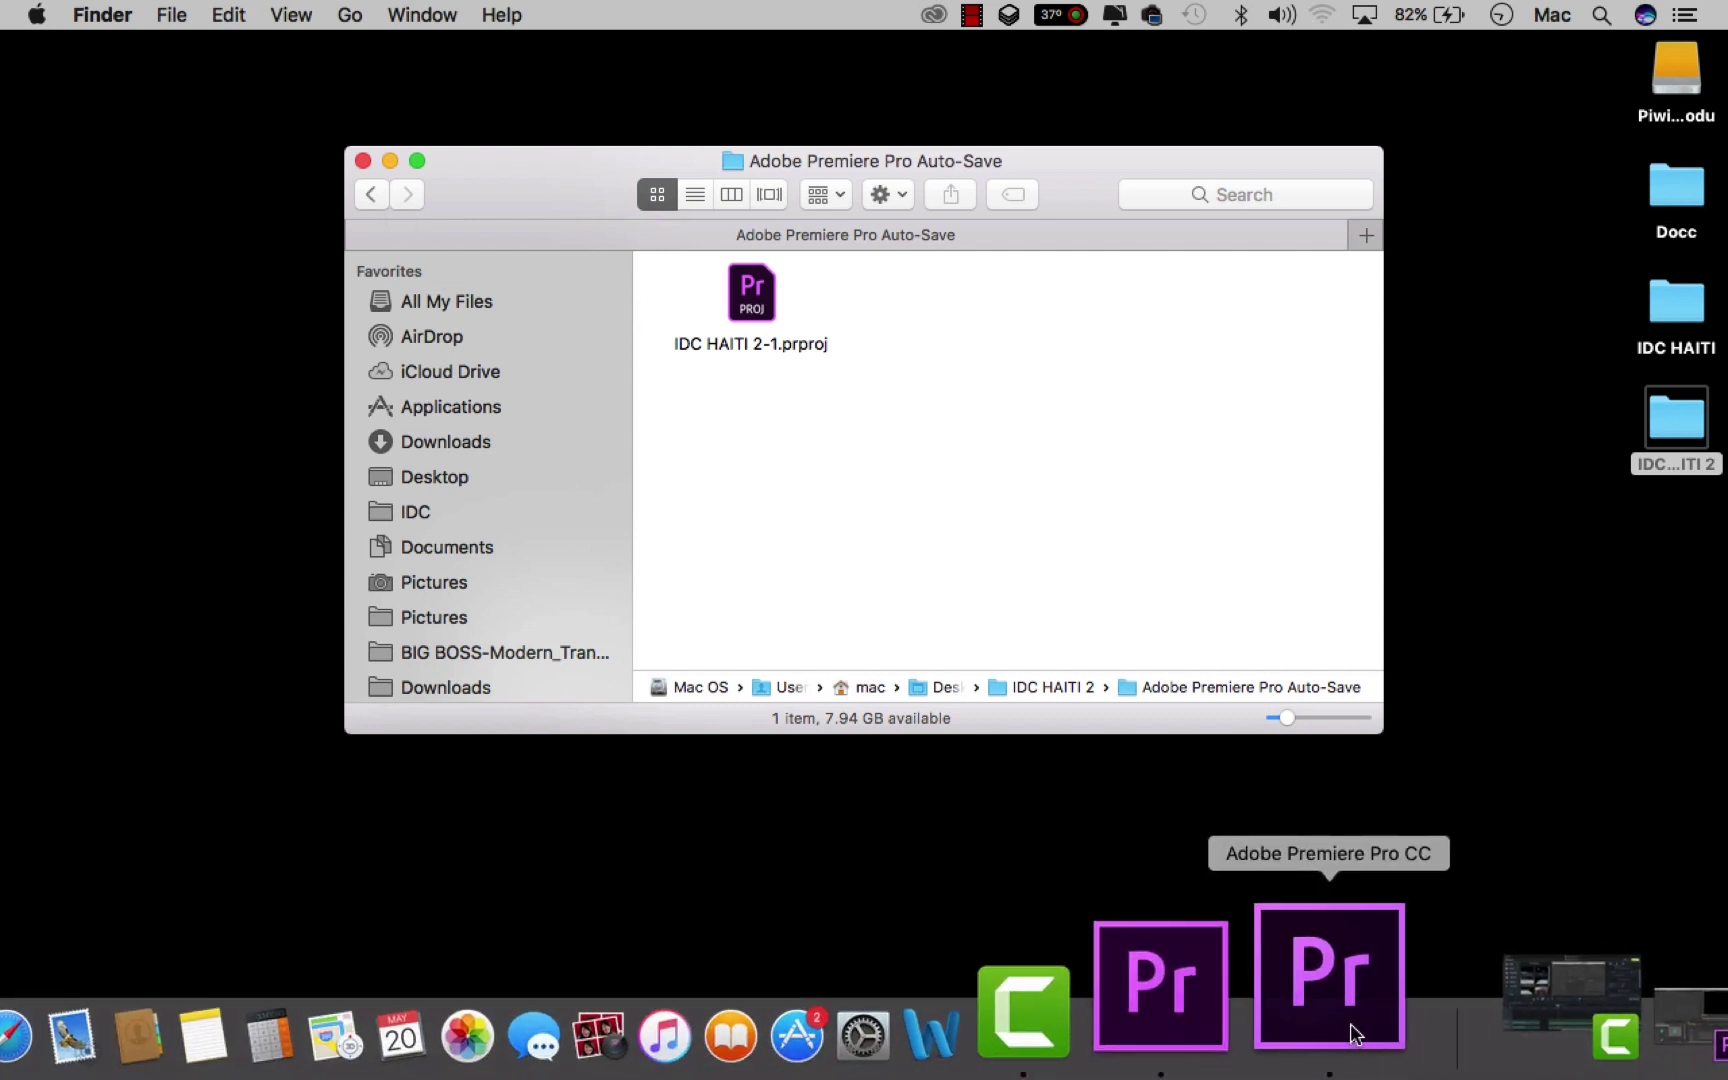
click(1352, 1033)
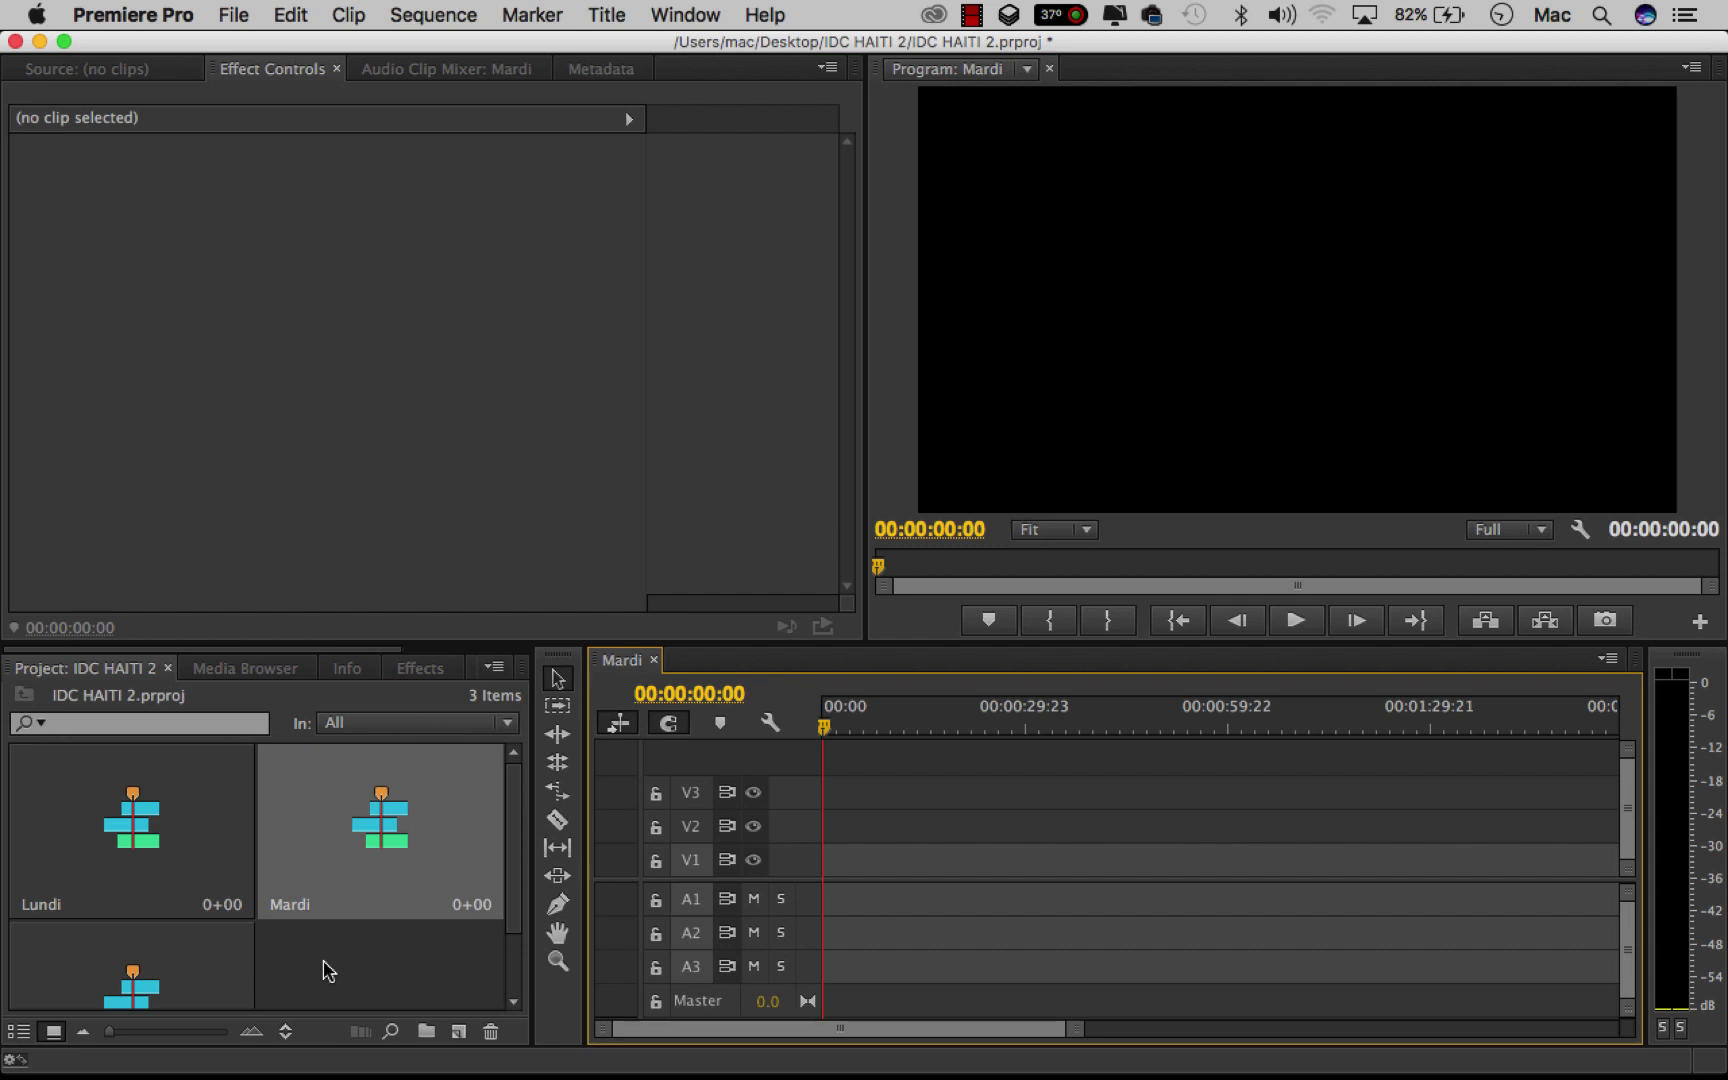
- View the Media Browser, Info, Effects and Source panels in turn and return to the project's contents
click(247, 671)
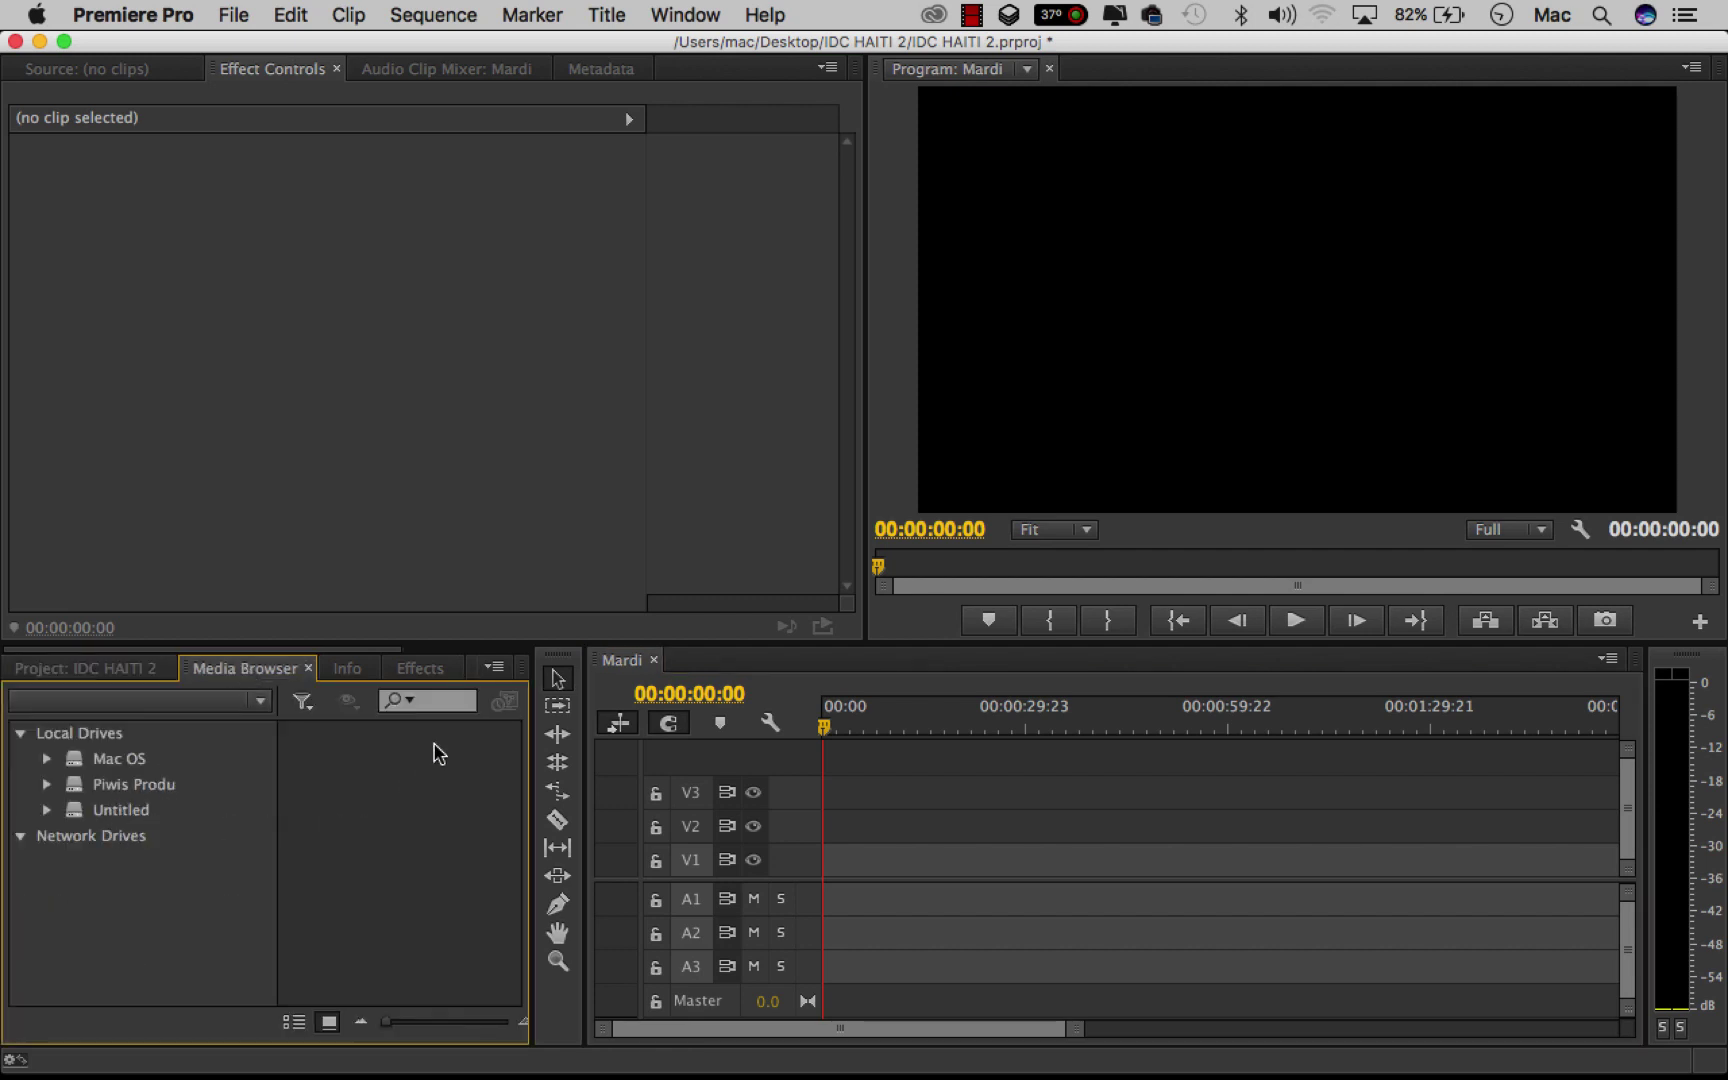
click(345, 677)
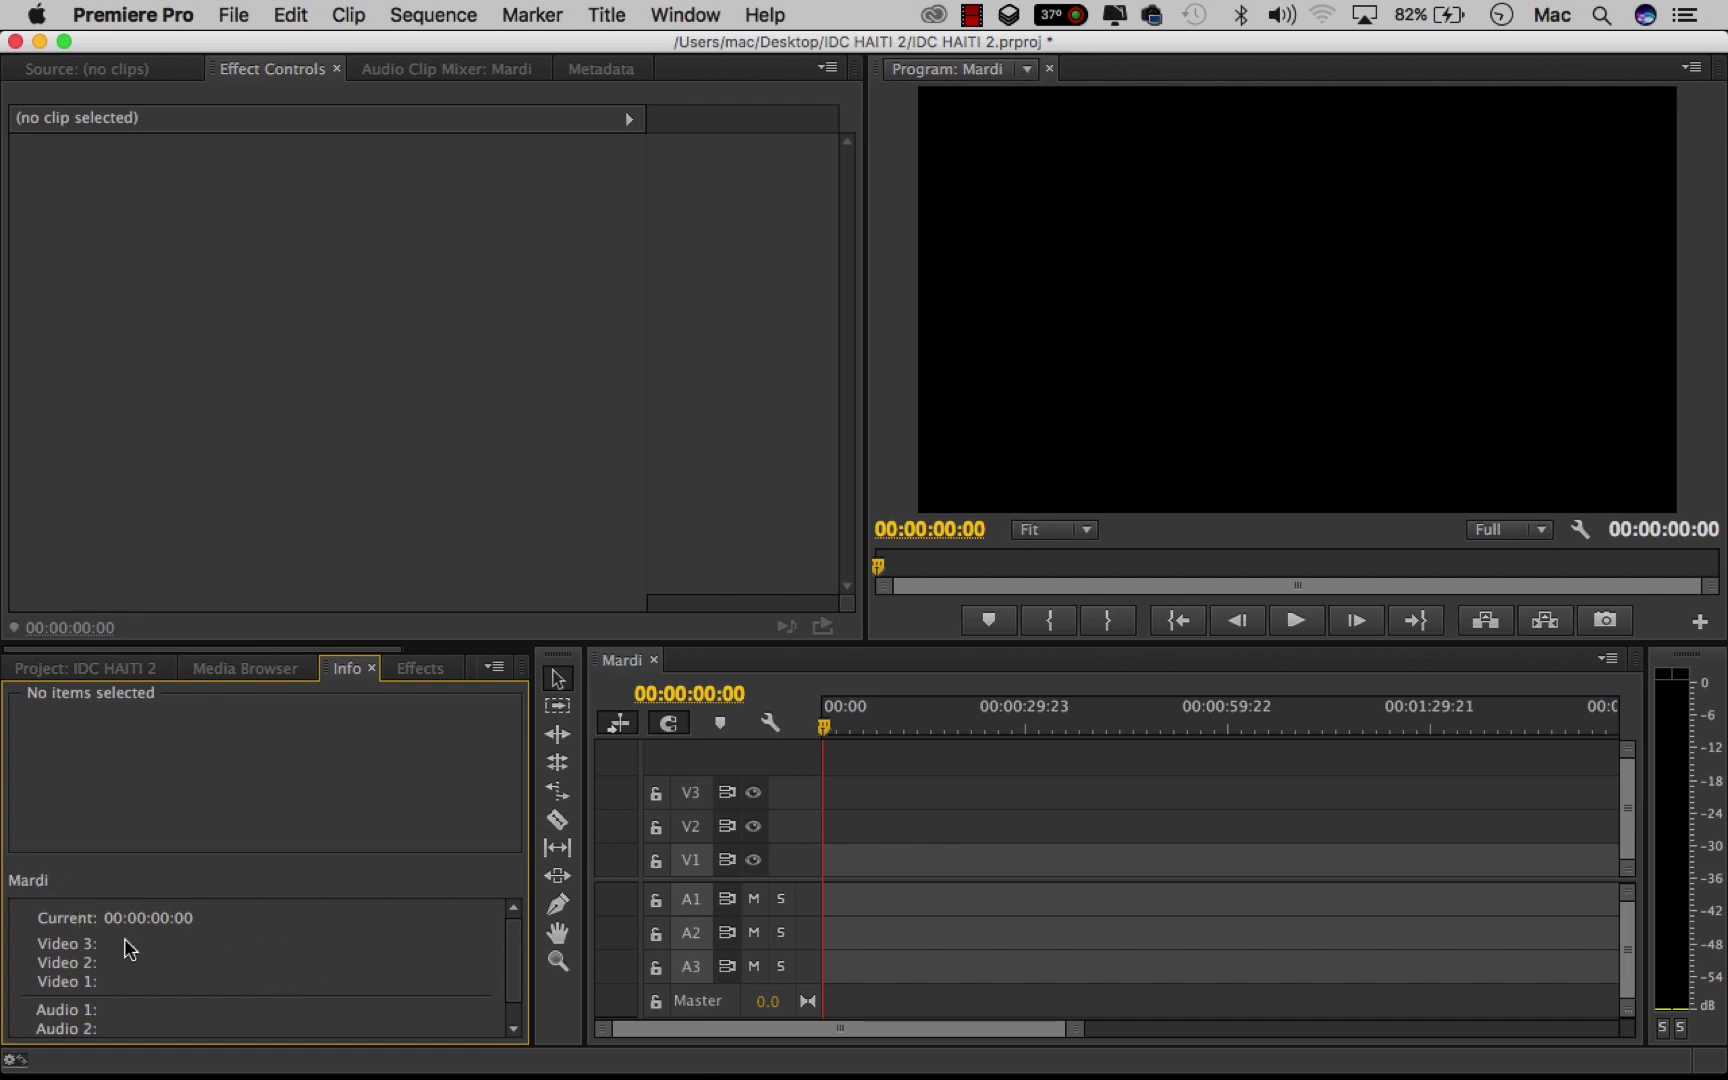
click(424, 670)
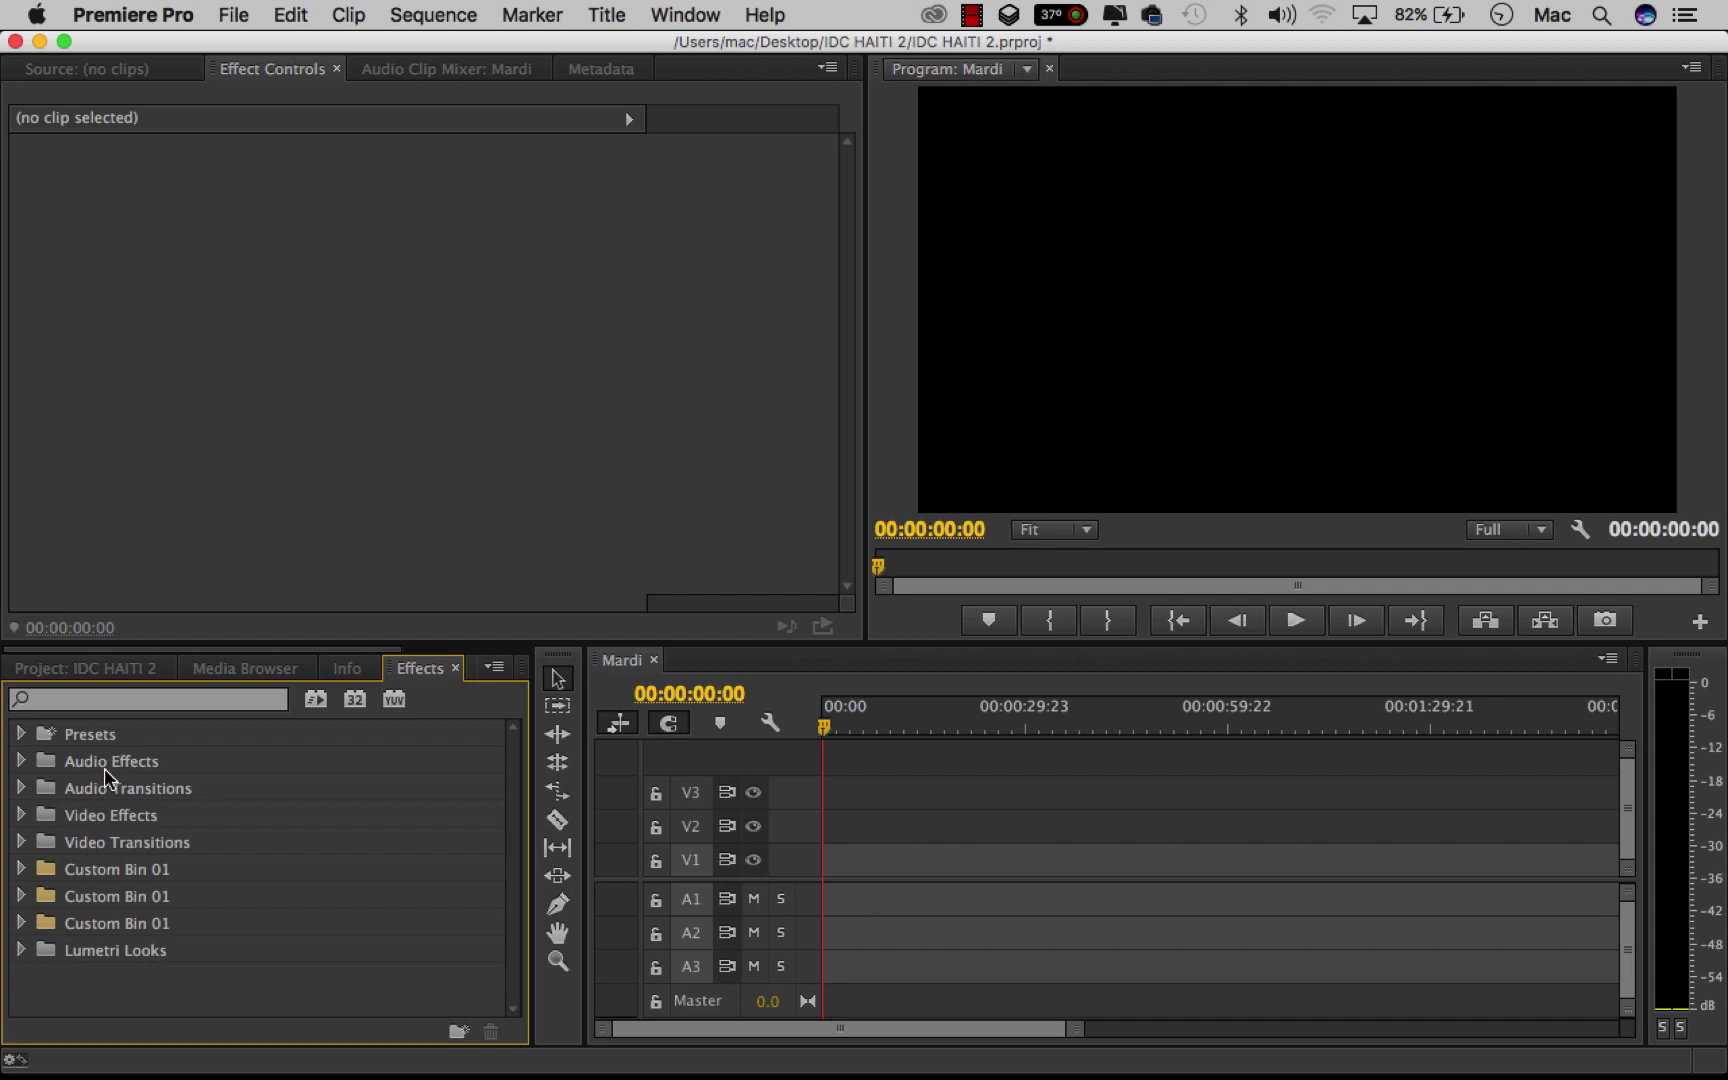
click(80, 70)
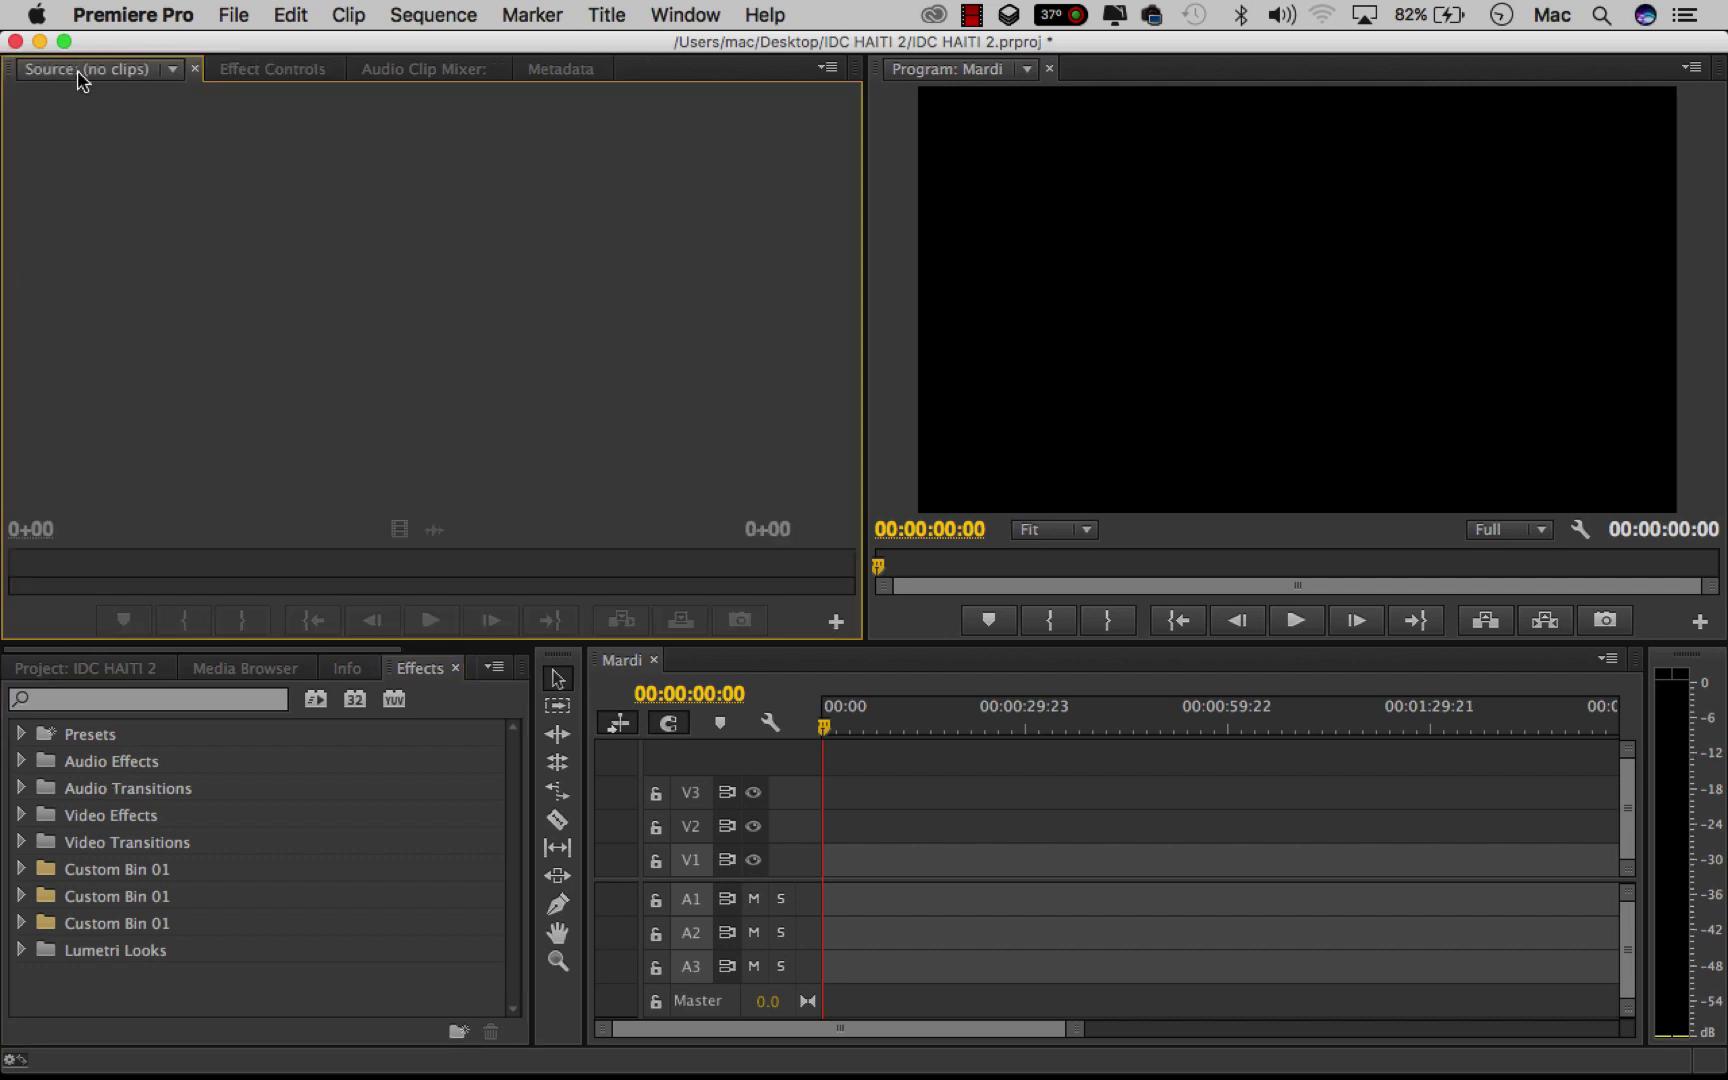
click(116, 670)
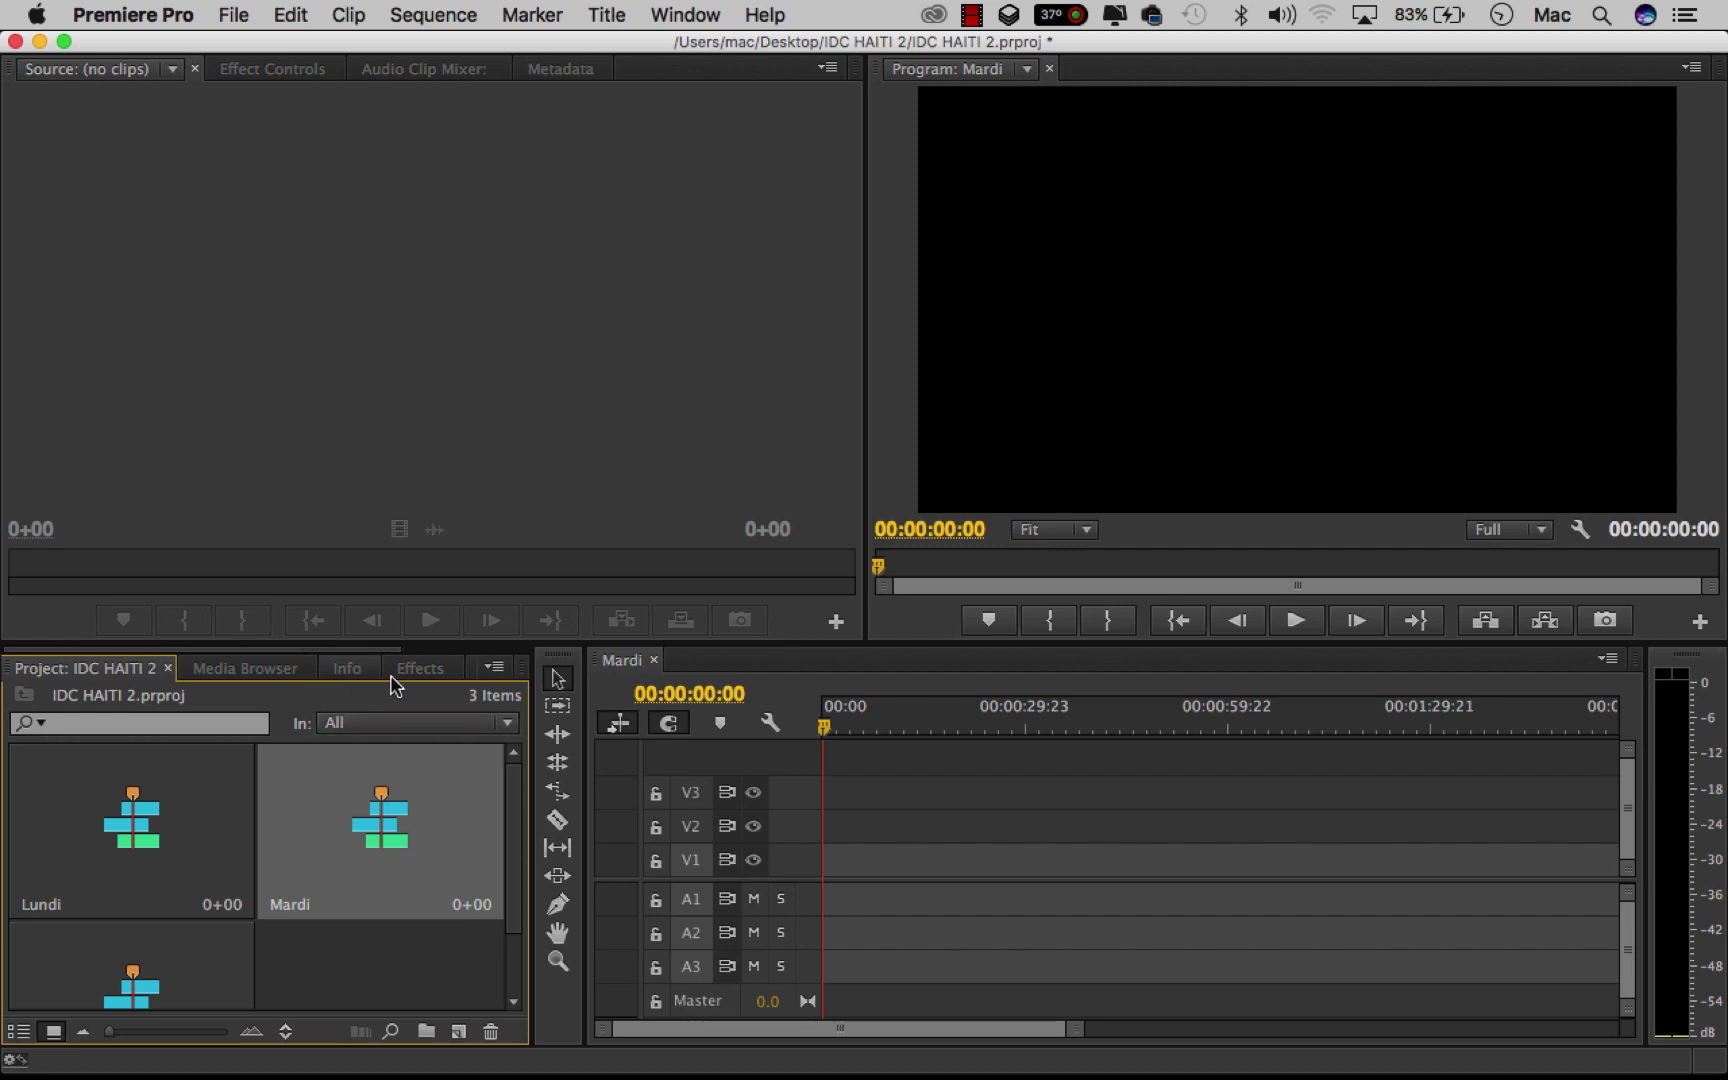
- View the Effect Controls, Audio Clip Mixer and Metadata panels in turn and return to Effect Controls
click(290, 70)
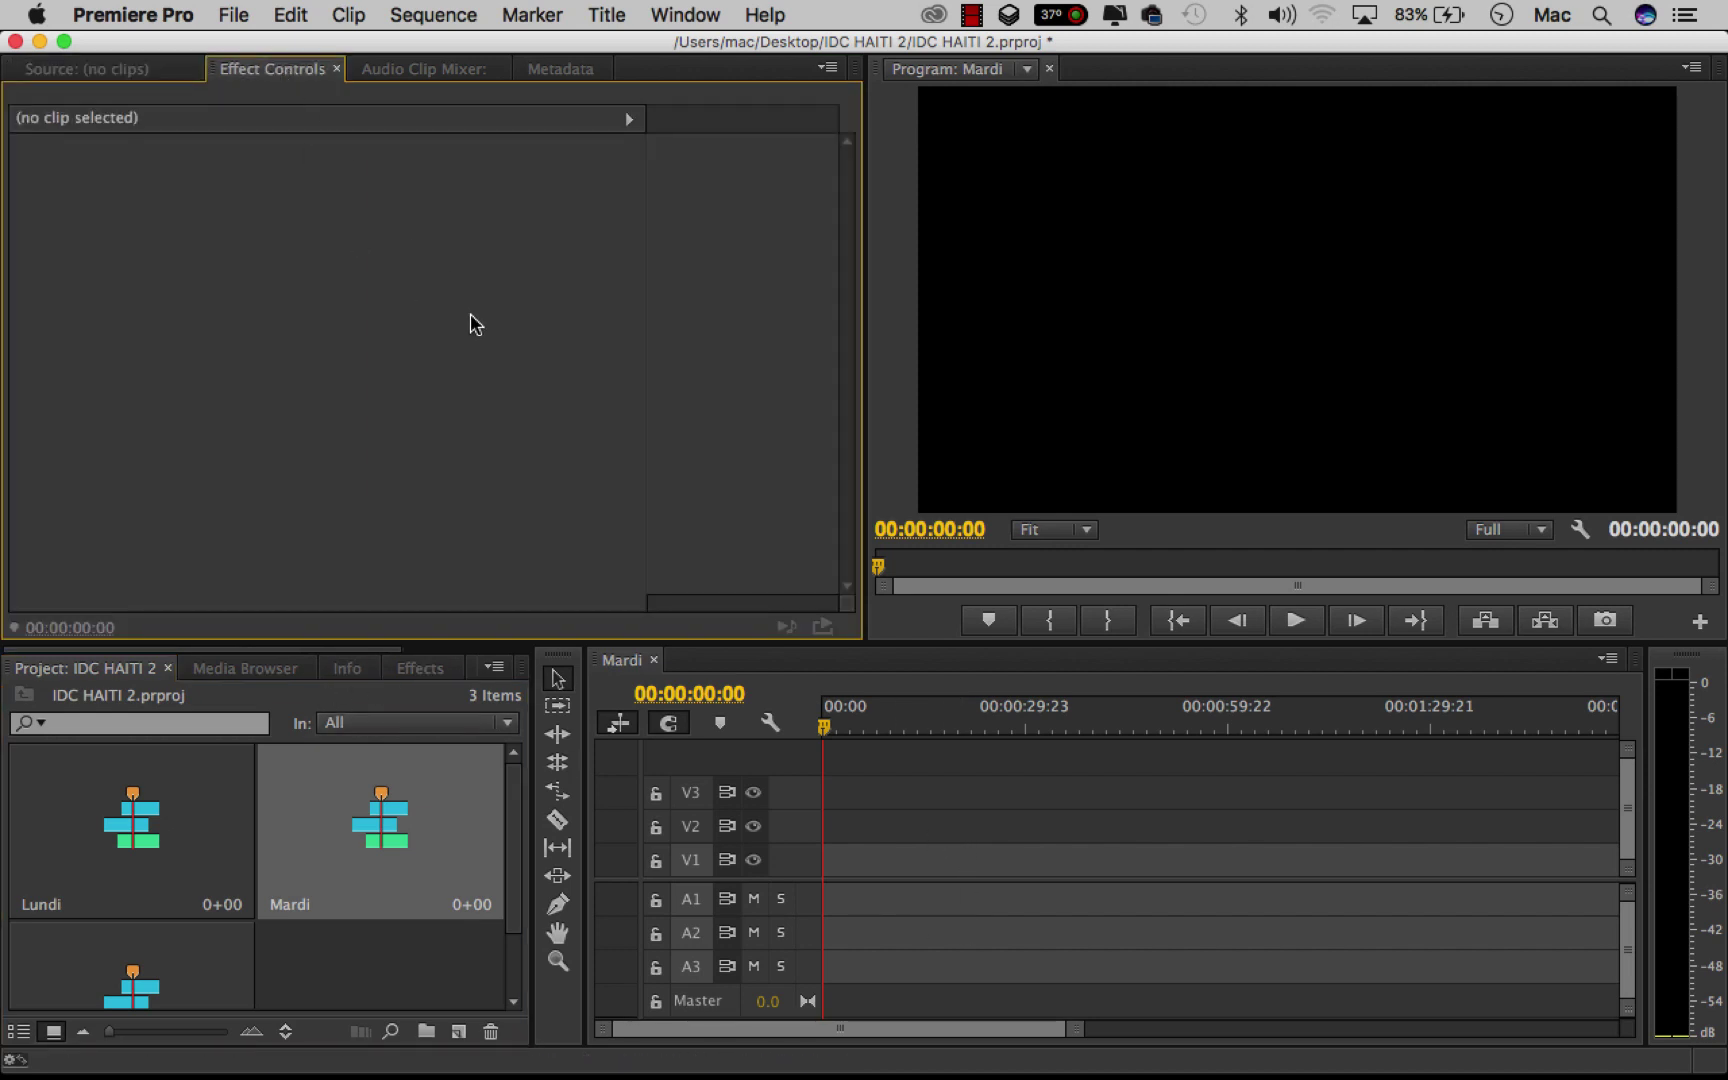
click(405, 70)
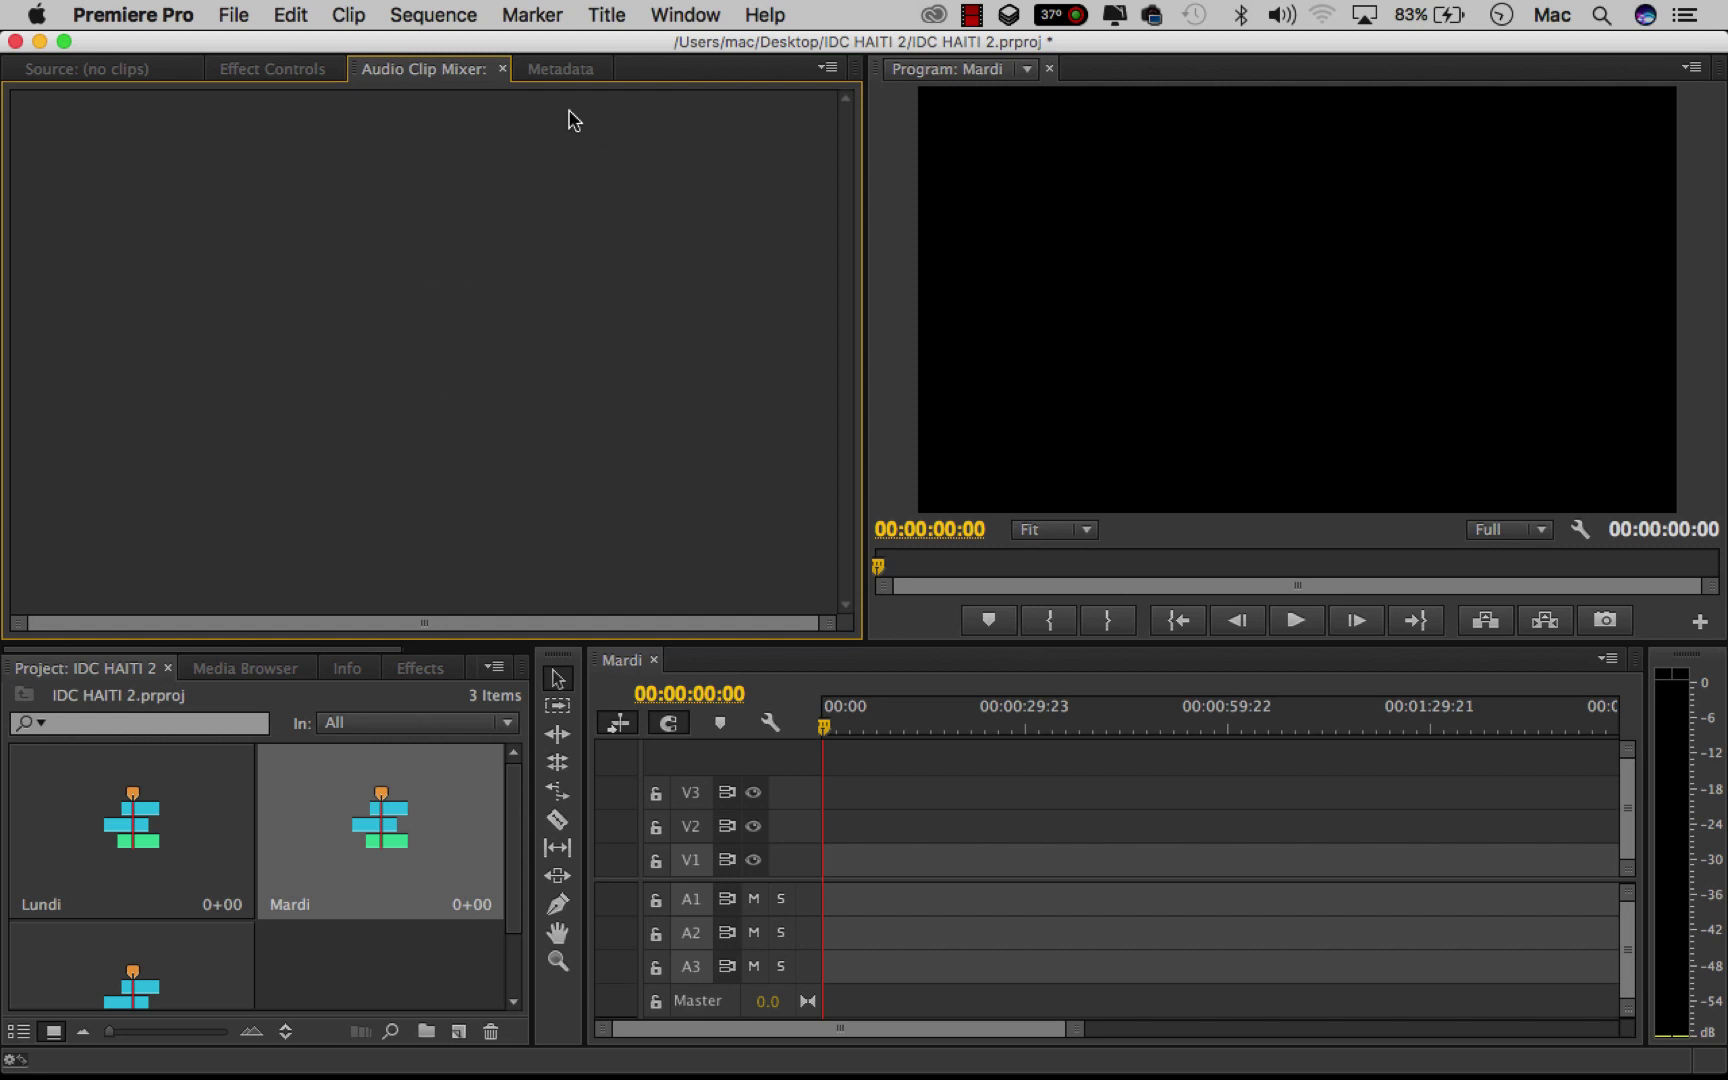
click(567, 71)
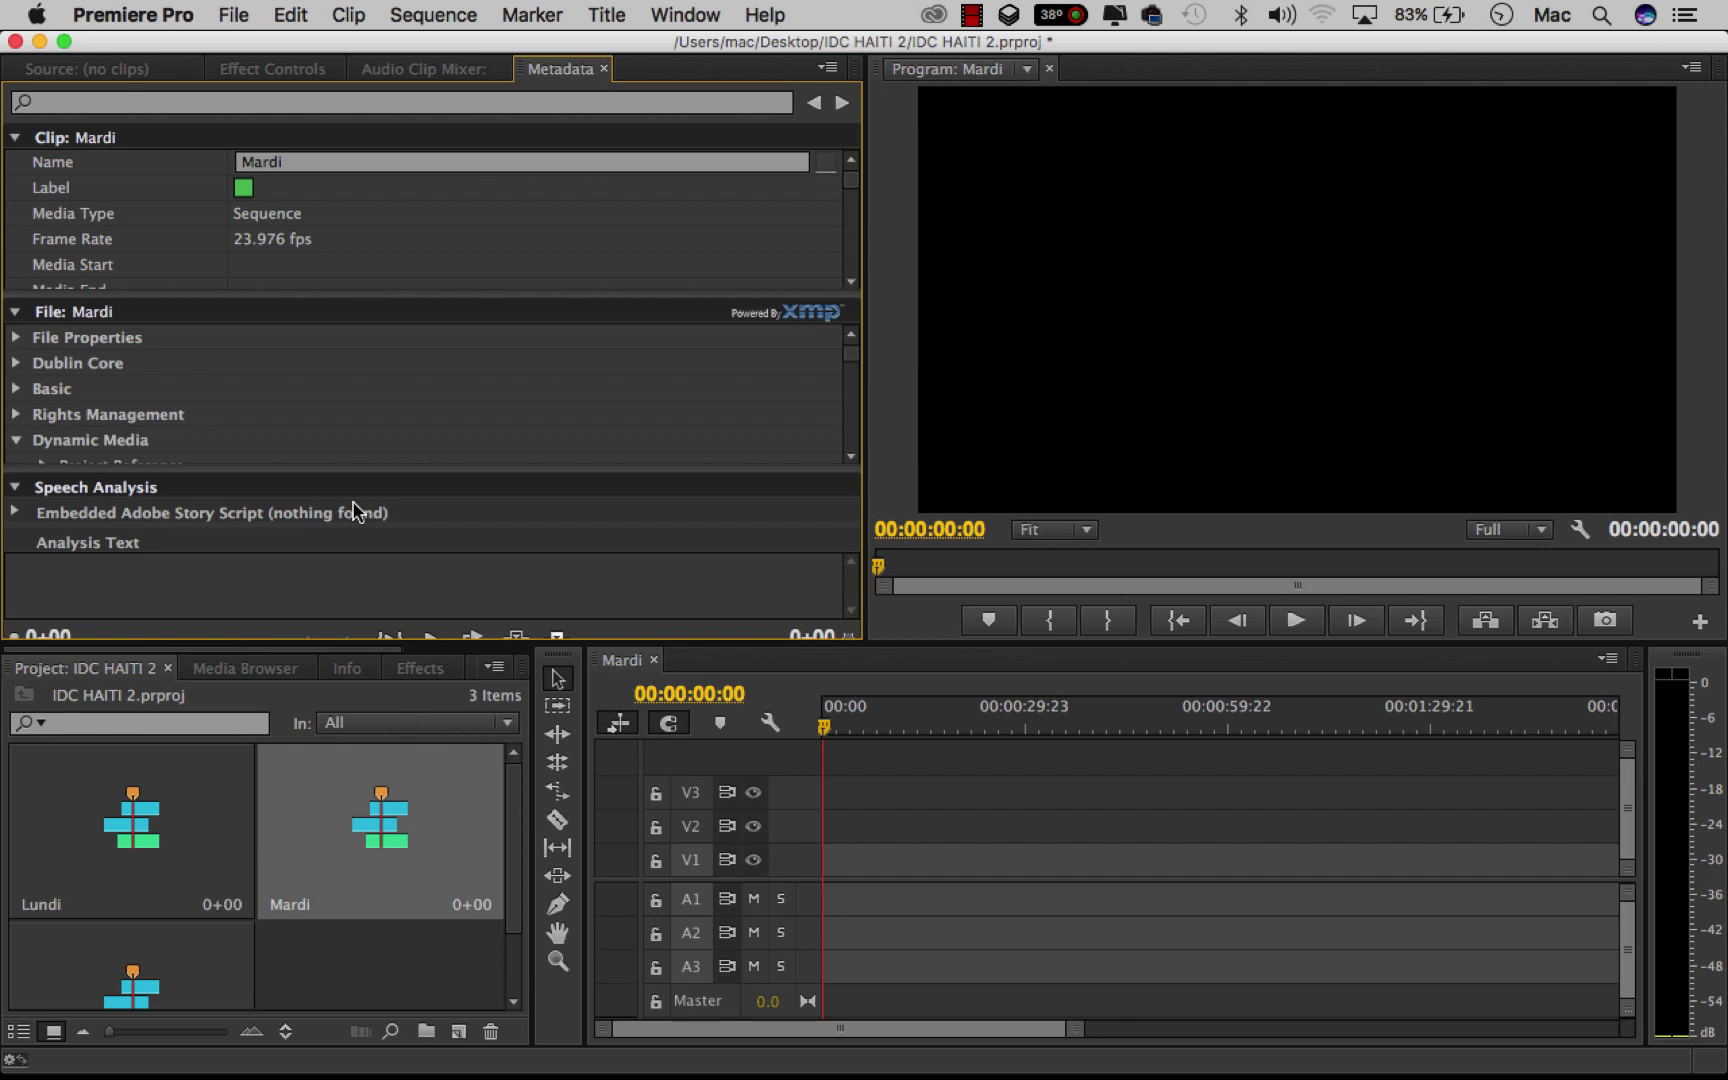
click(241, 71)
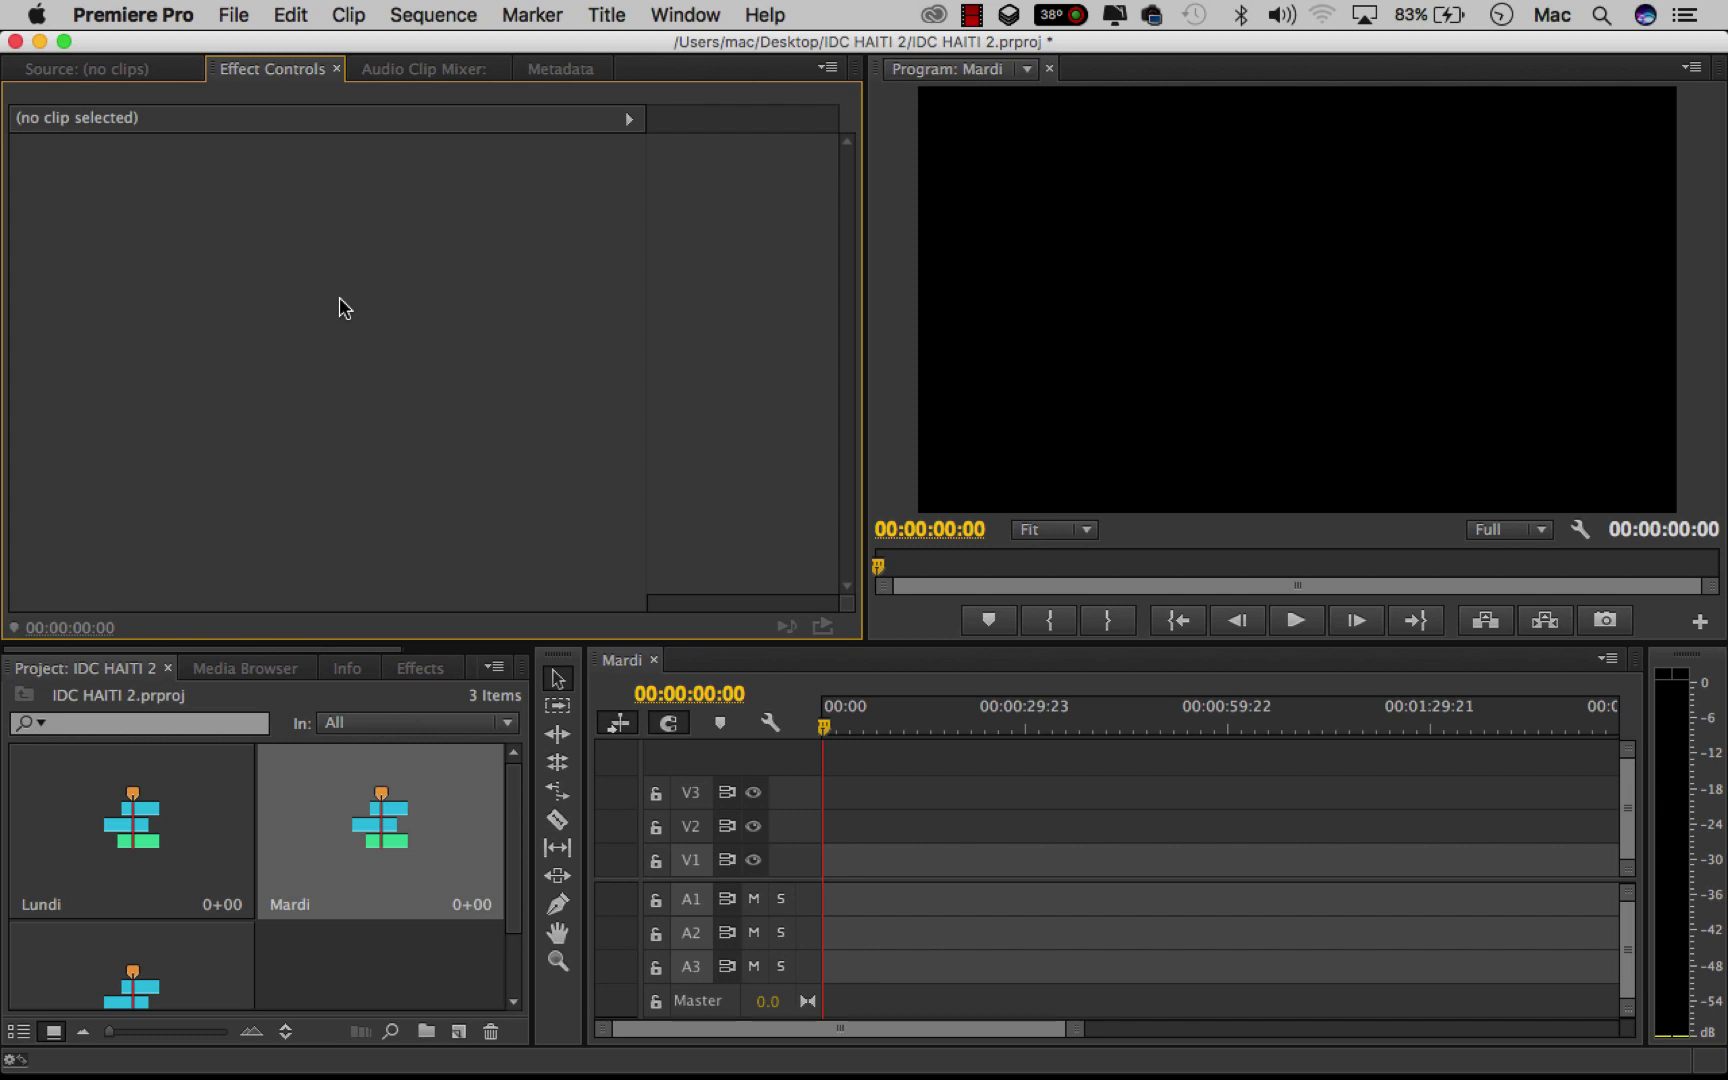
- Look at the Effect Controls panel's own options and dismiss them without changing anything
click(826, 71)
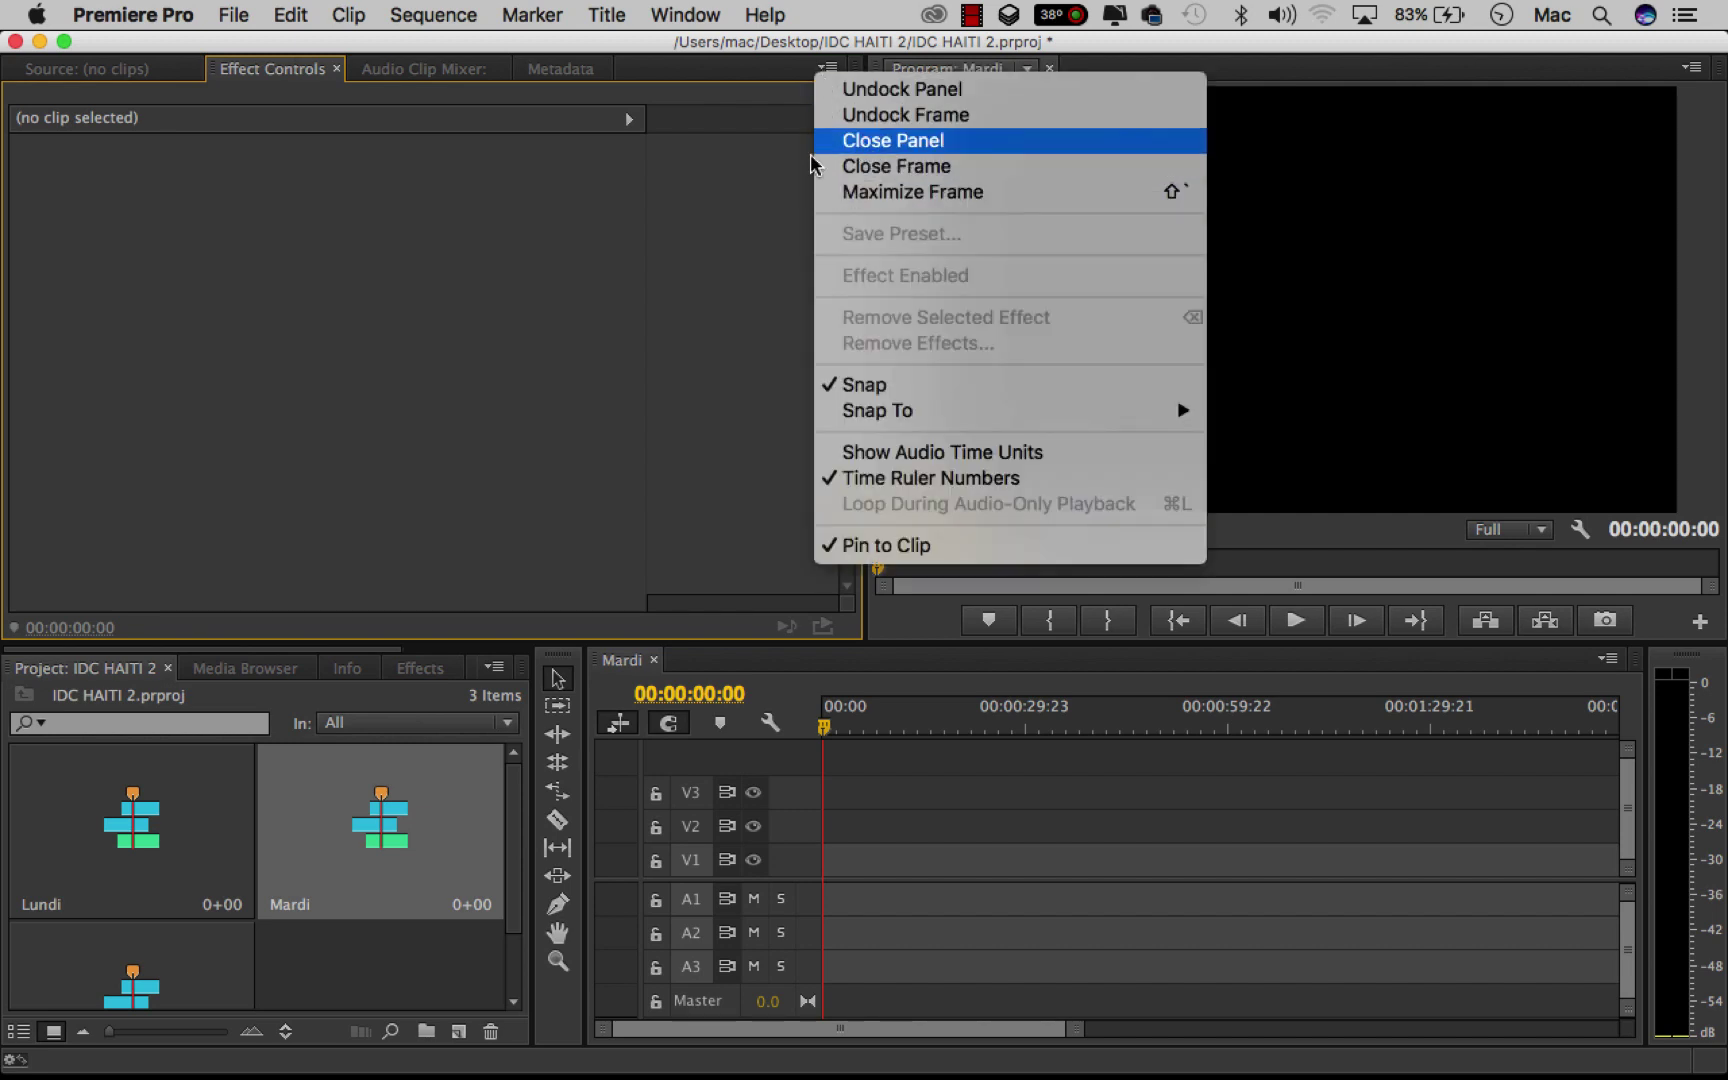
click(780, 165)
click(828, 70)
click(795, 190)
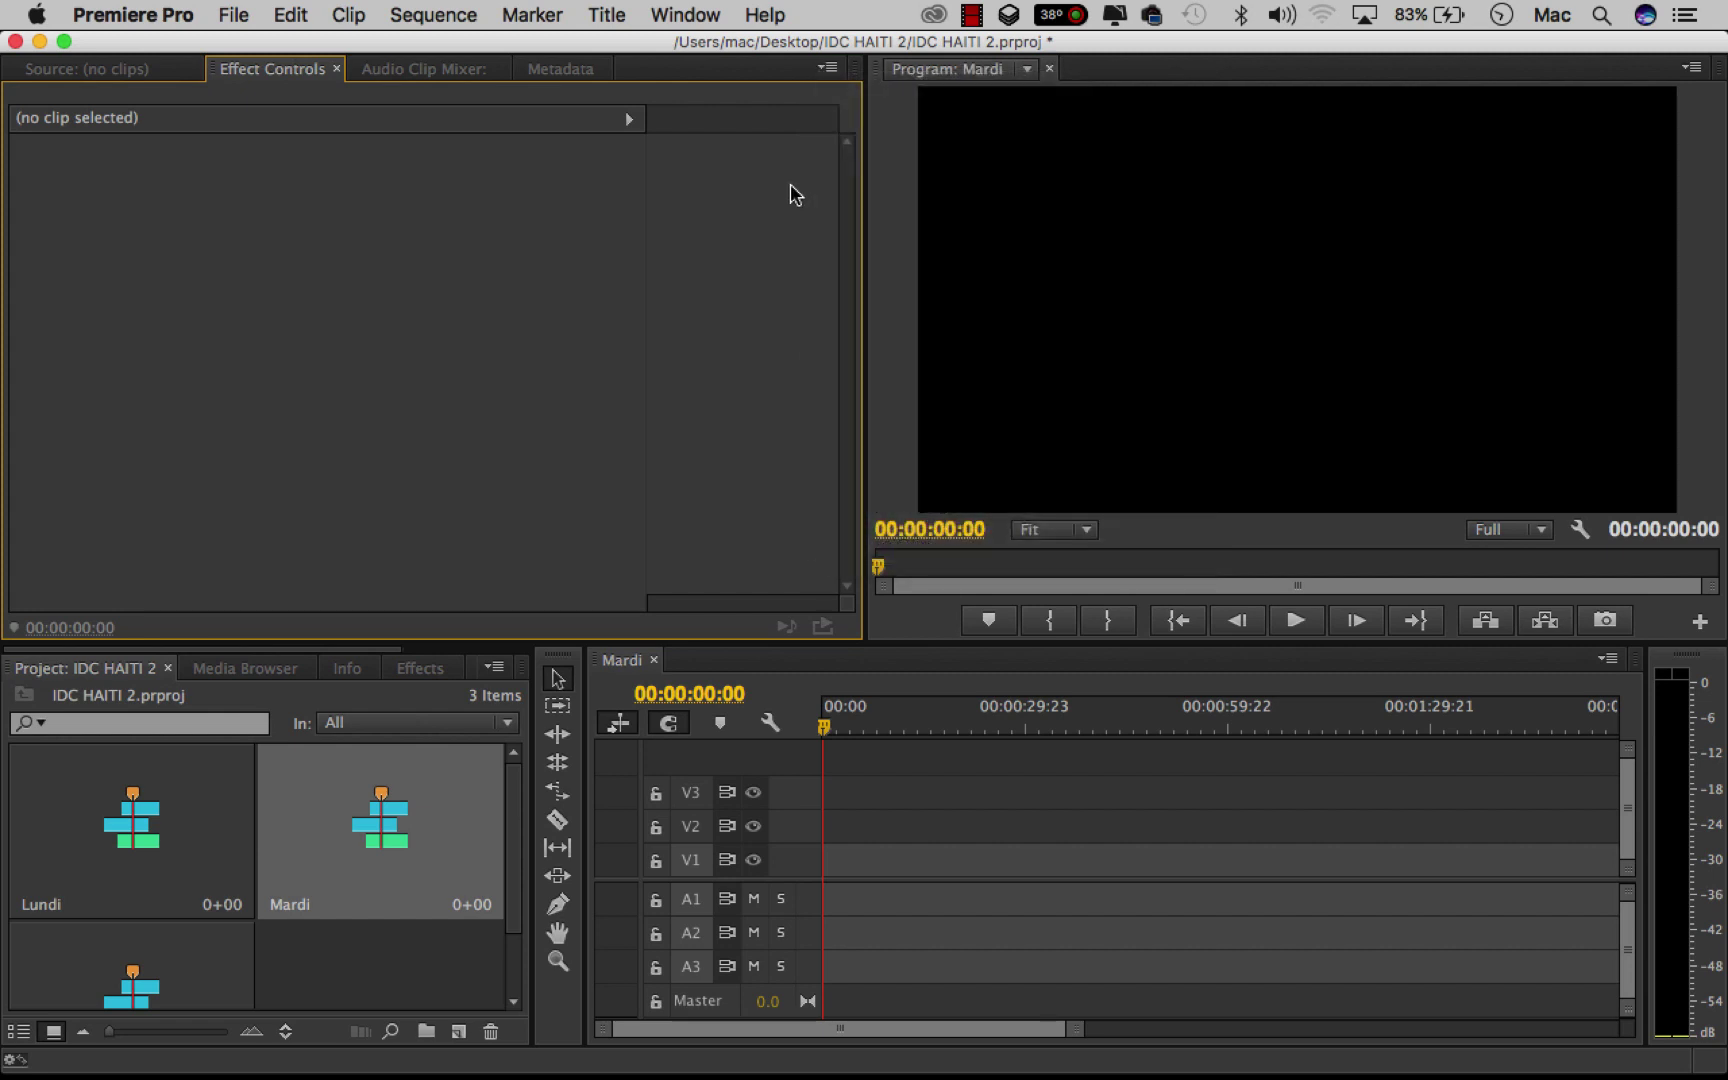
- Review the list of available workspace panels and which ones are enabled, and close it without choosing one
click(686, 18)
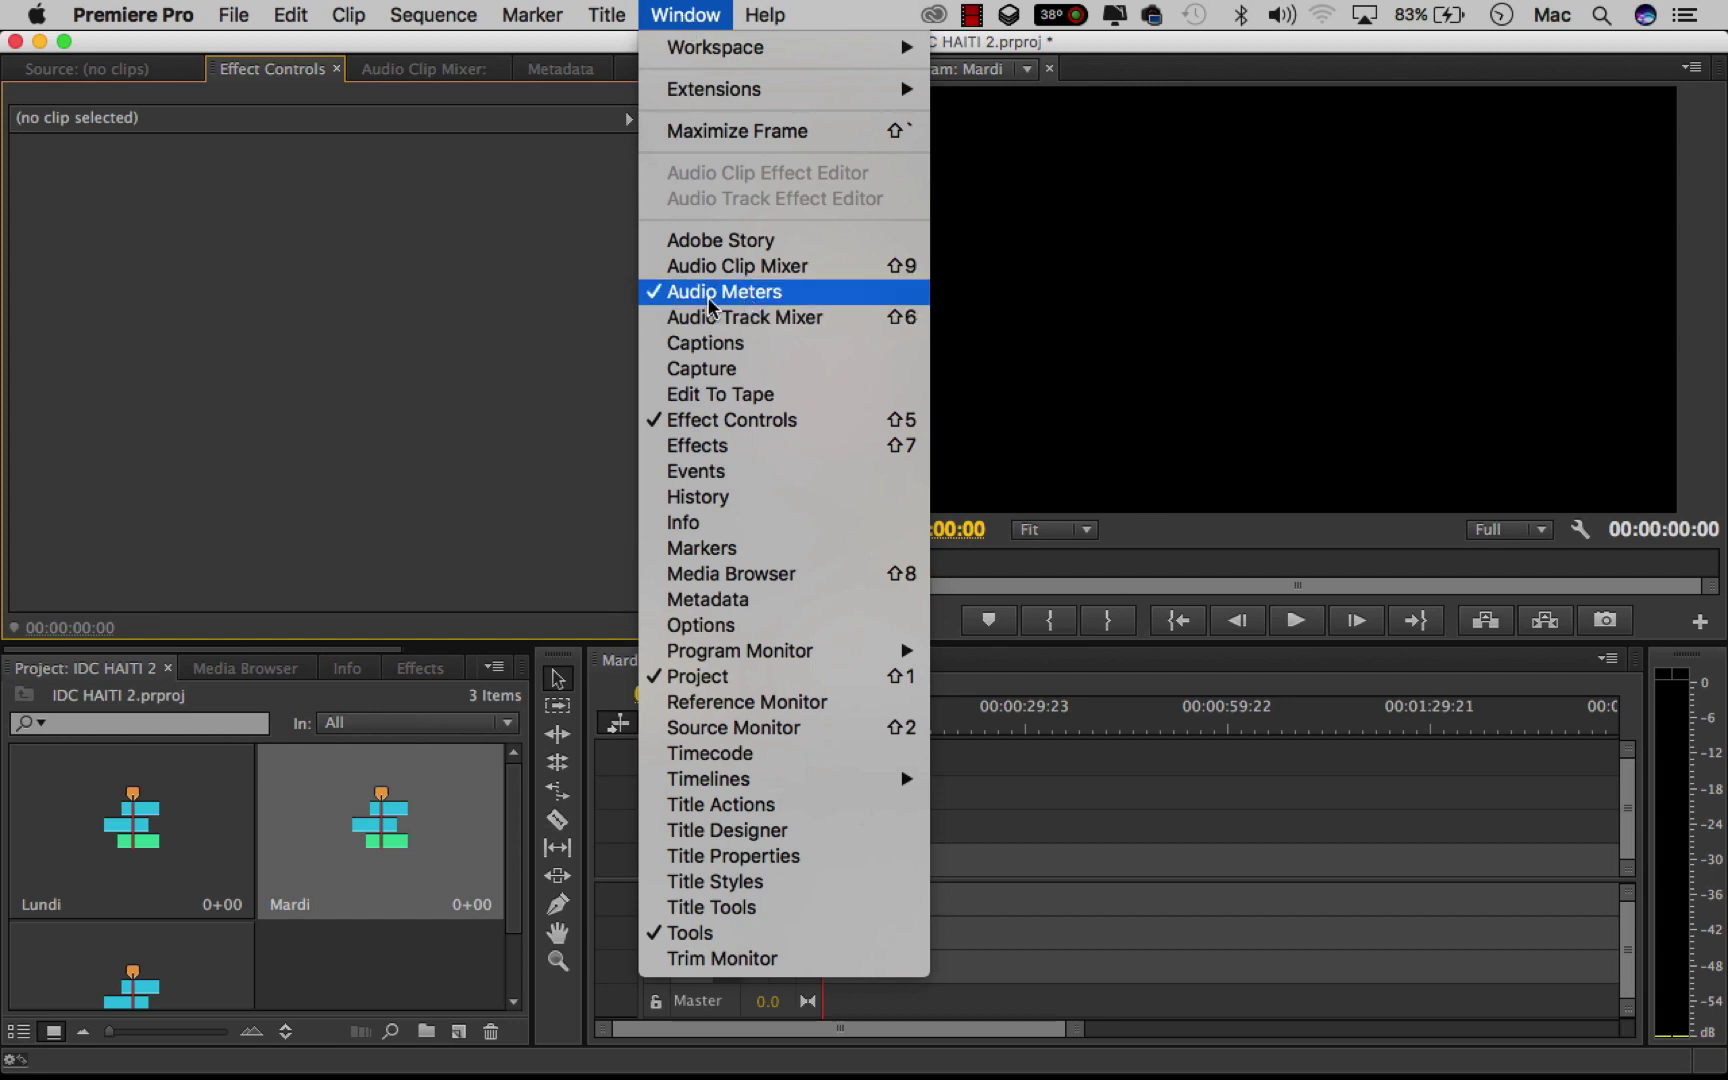
mouse_move(677, 662)
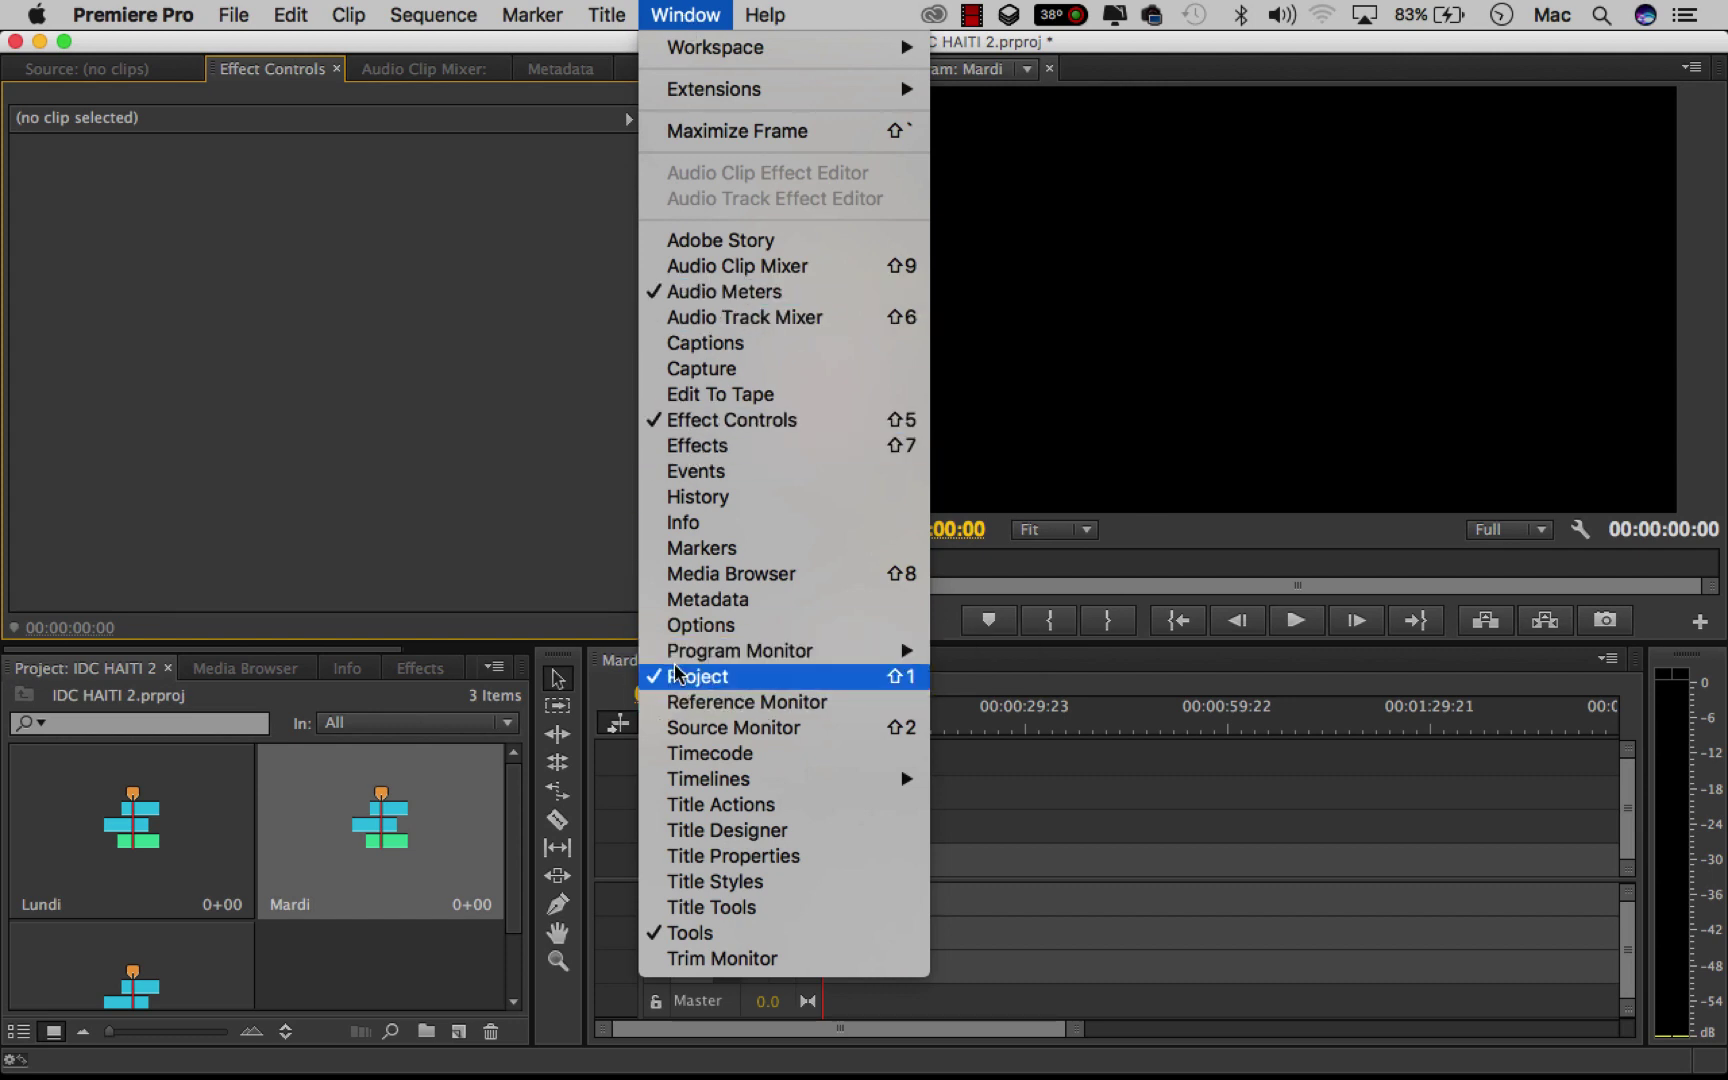
mouse_move(701, 782)
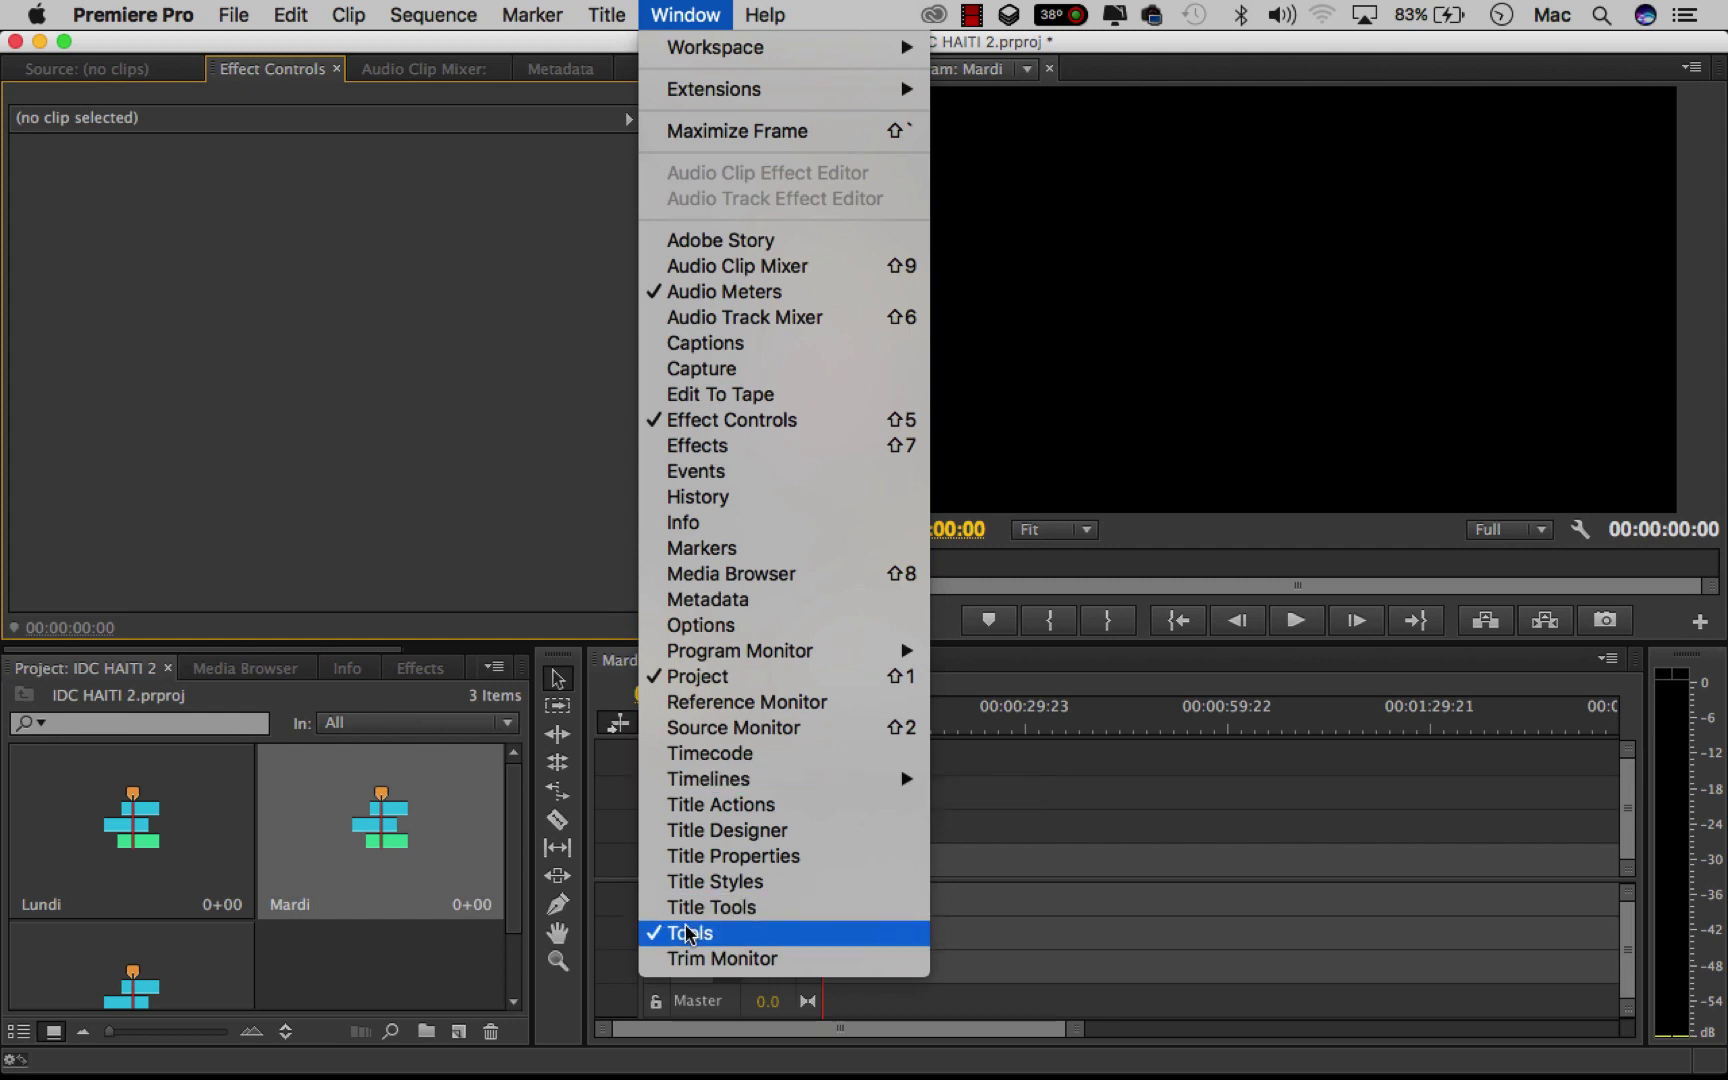
click(1045, 838)
click(1712, 778)
click(1379, 793)
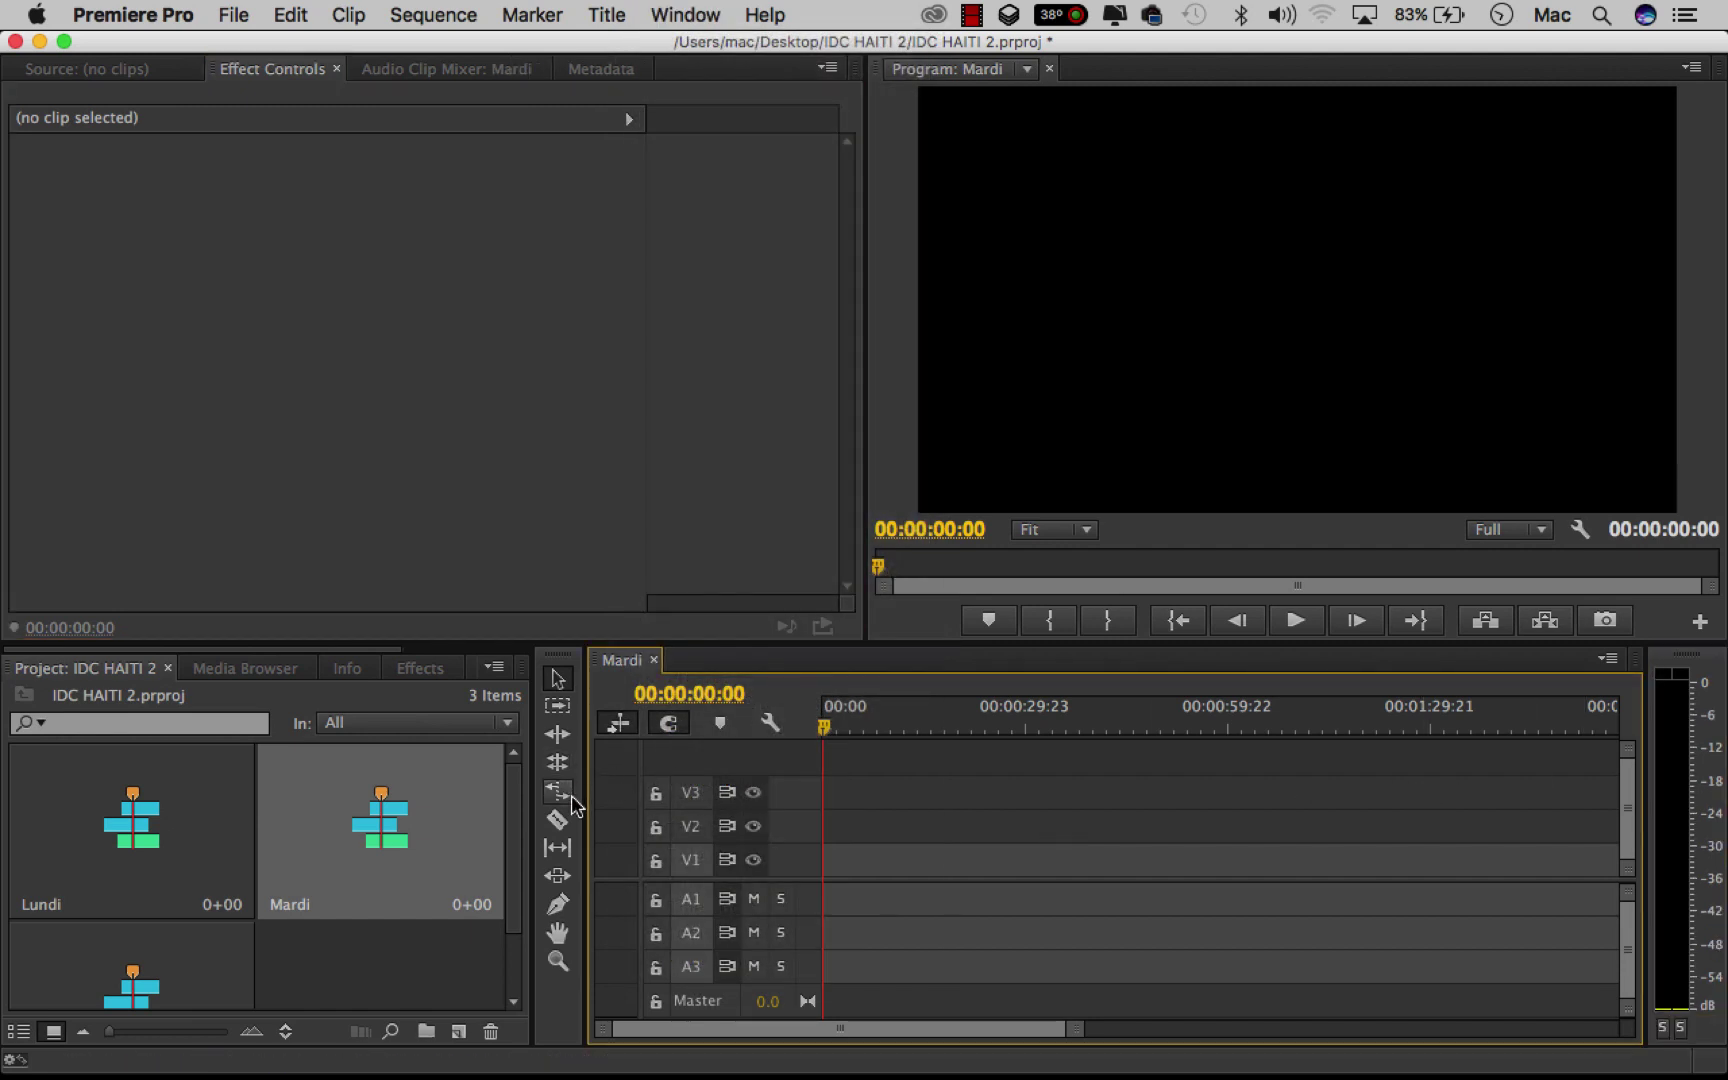
click(936, 589)
click(446, 529)
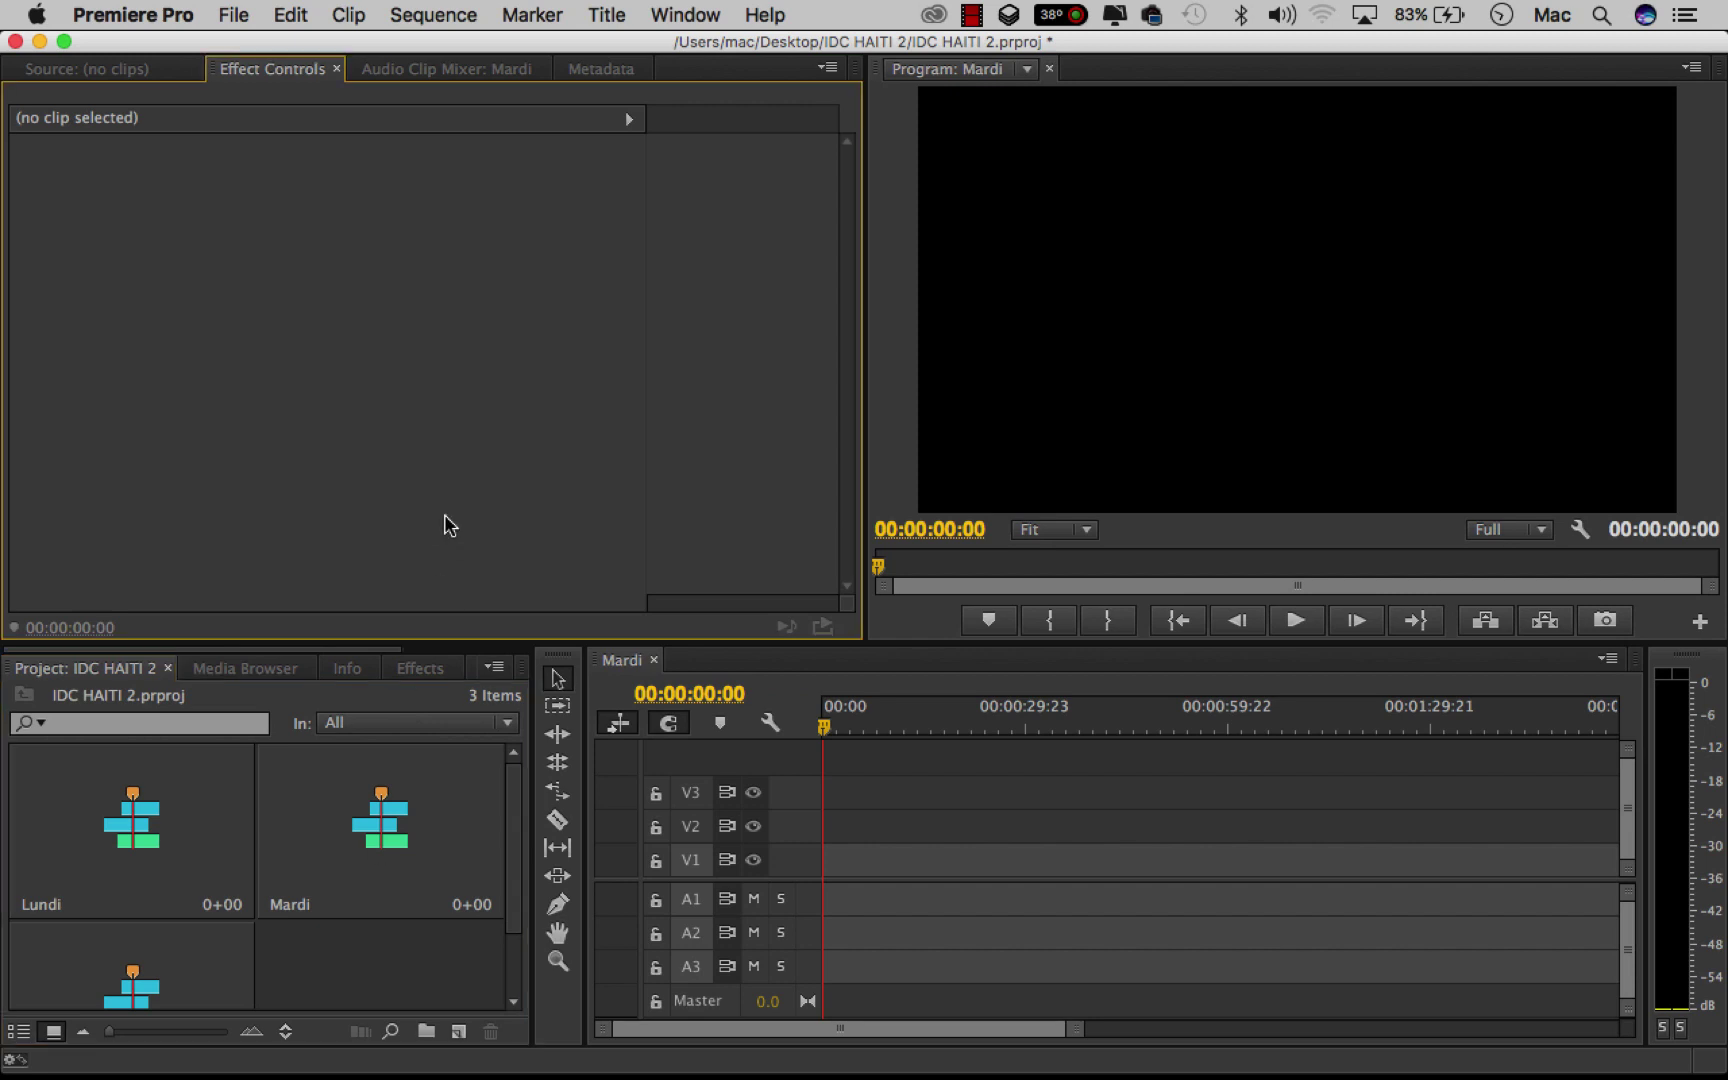
- Review the list of available panels again and bring the Tools panel into focus
click(672, 17)
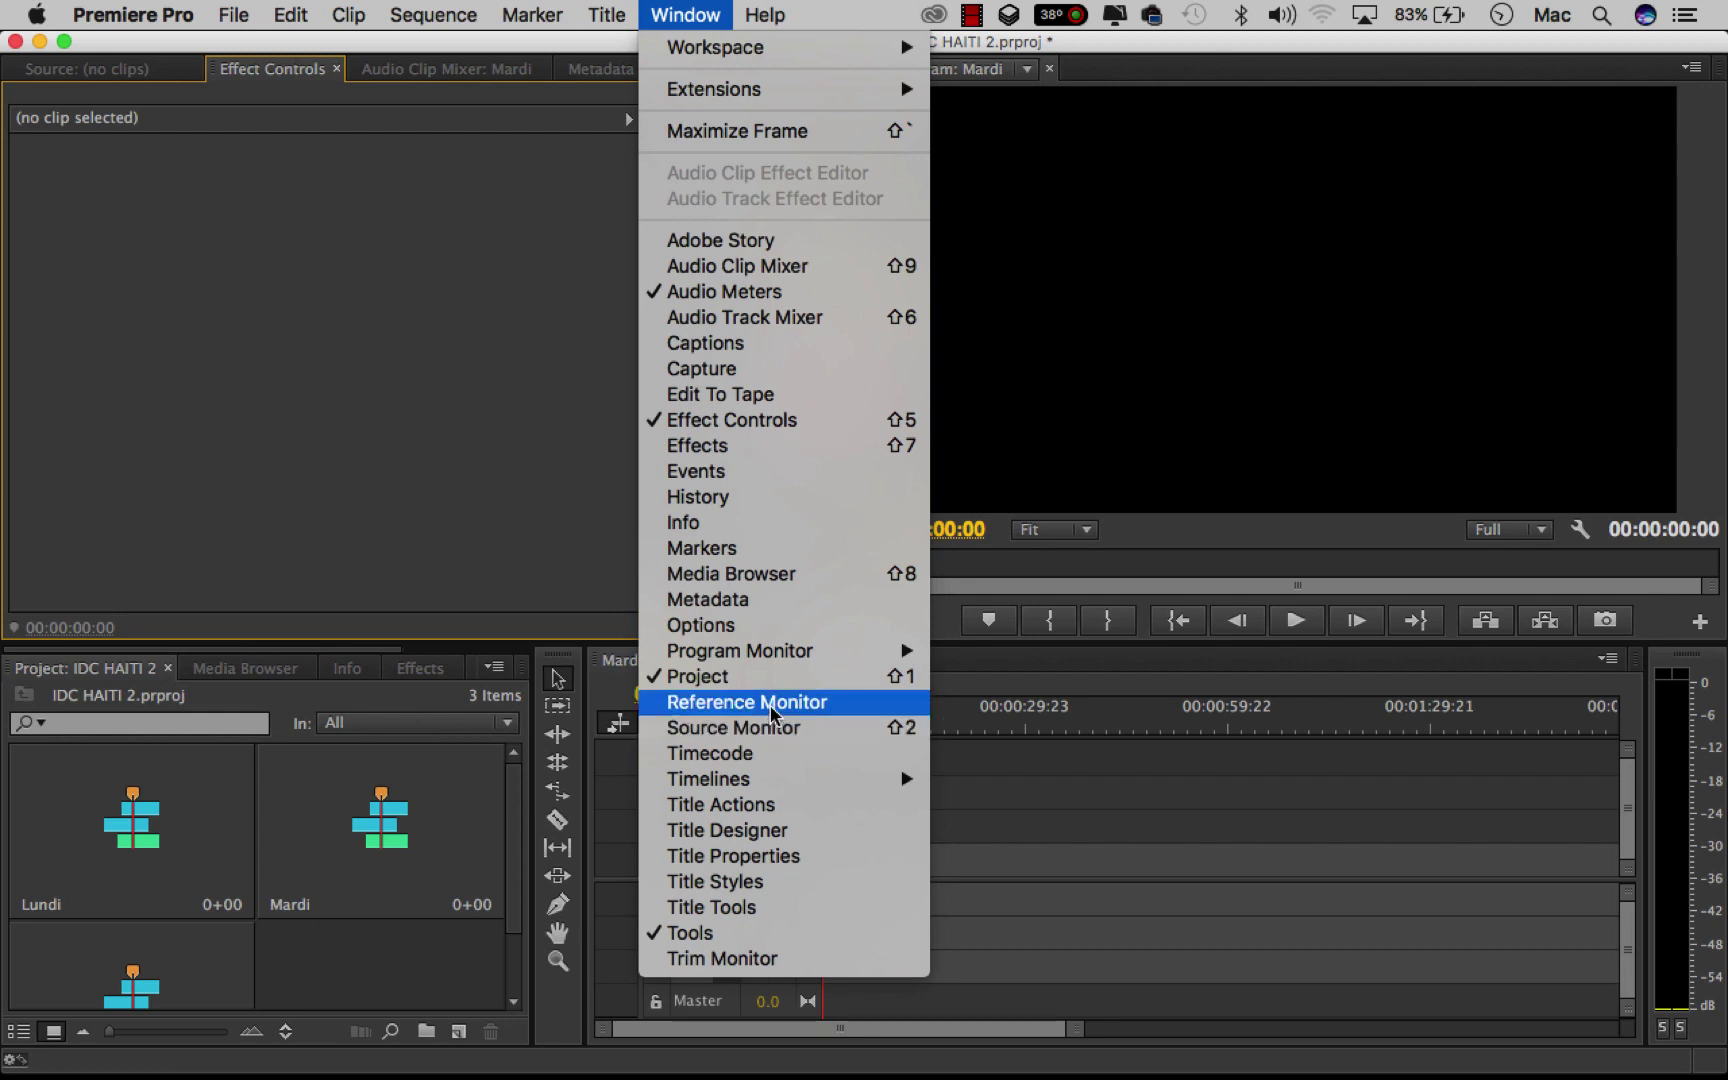
click(738, 934)
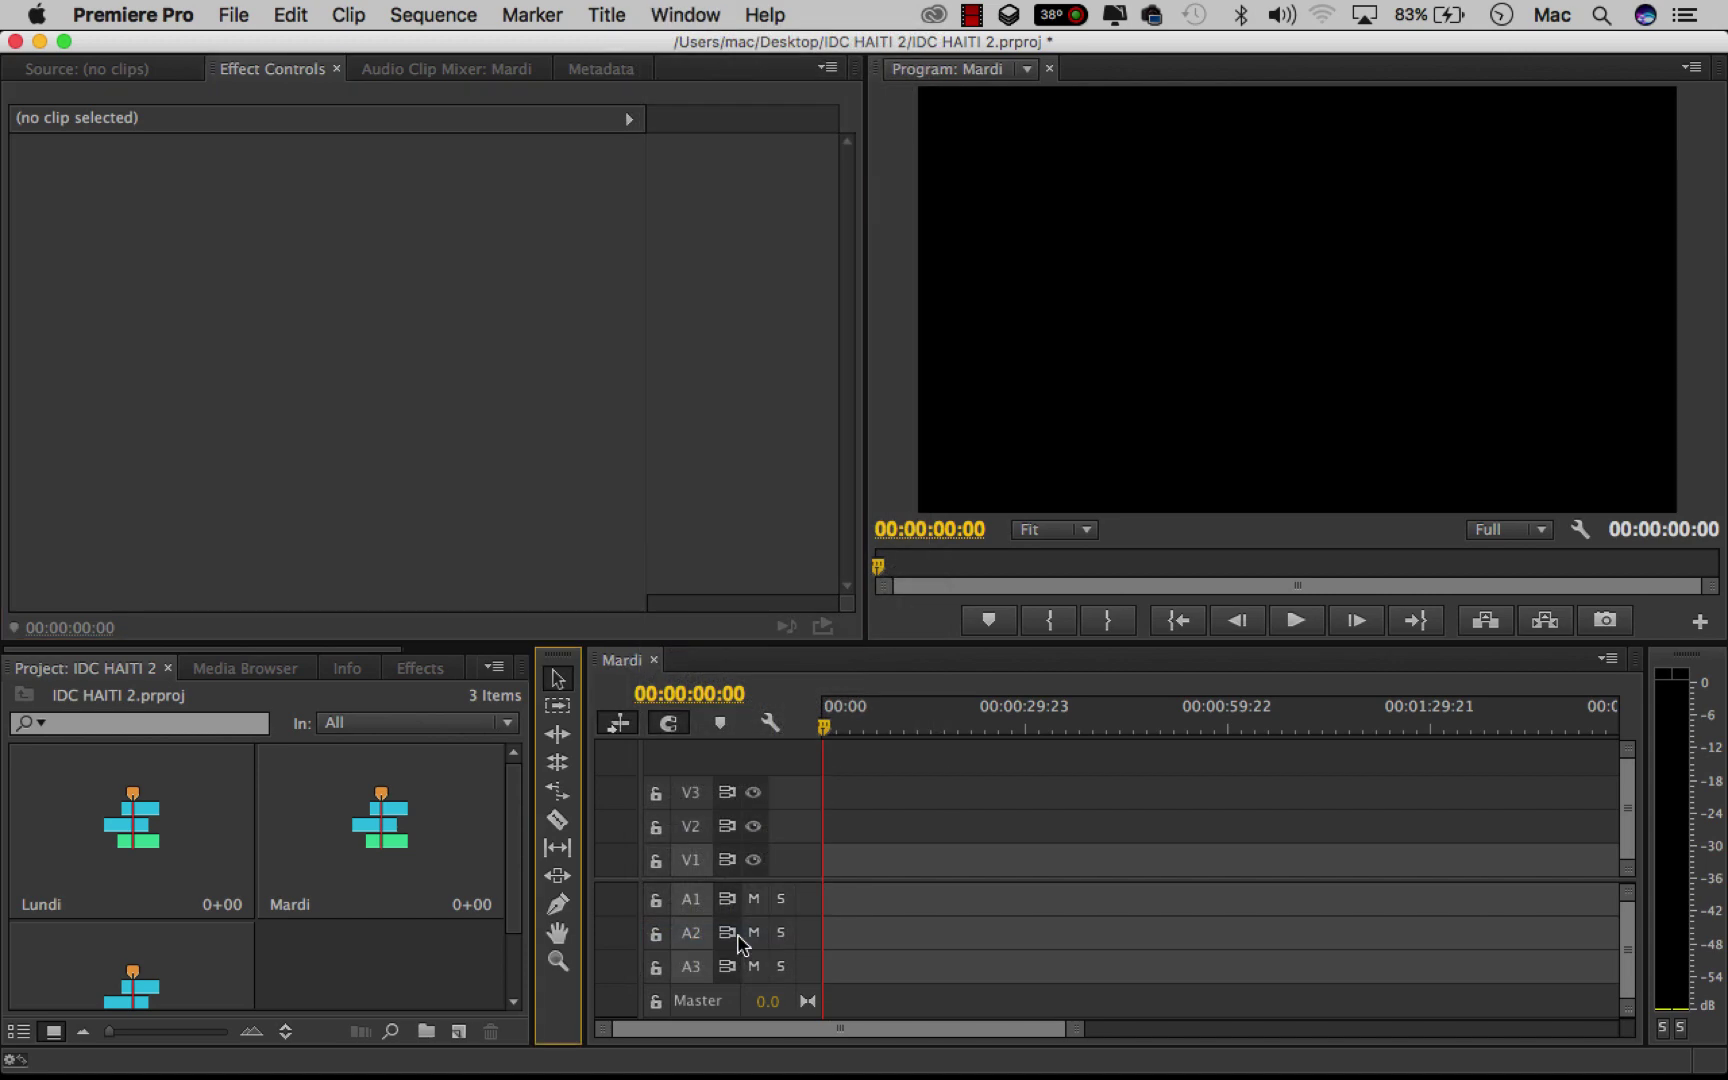
click(608, 17)
mouse_move(669, 16)
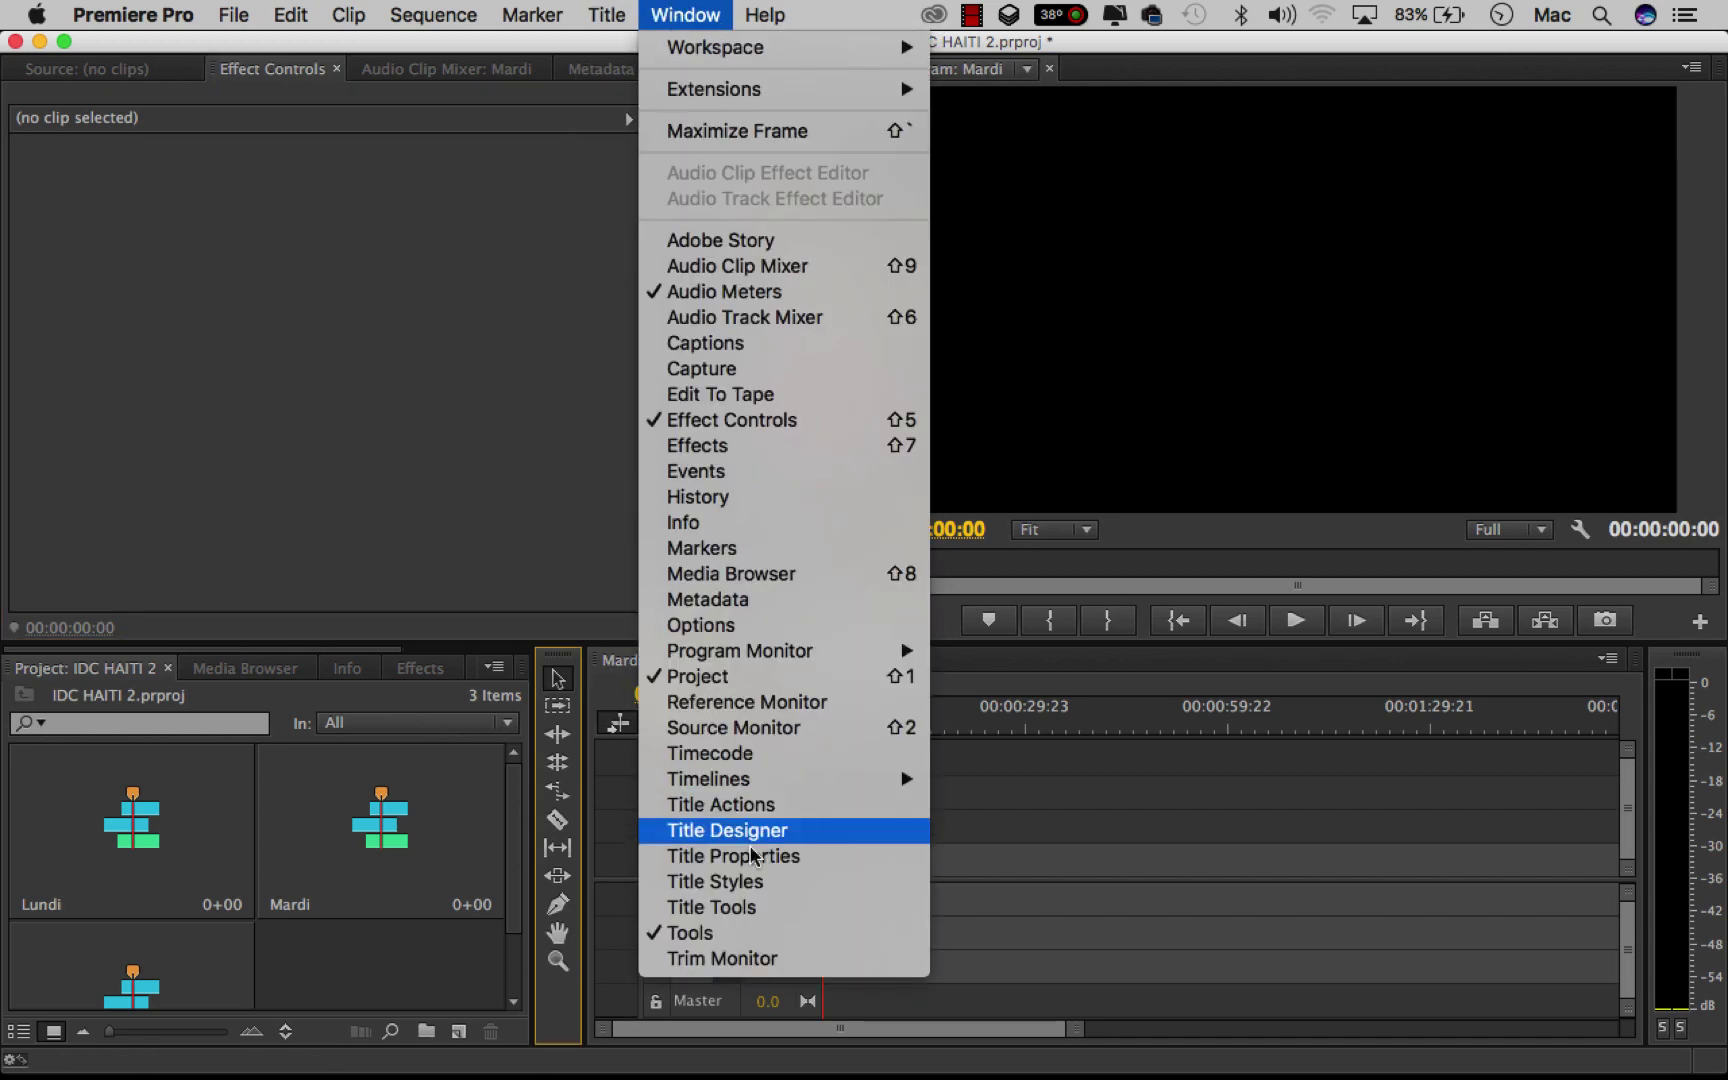
click(740, 931)
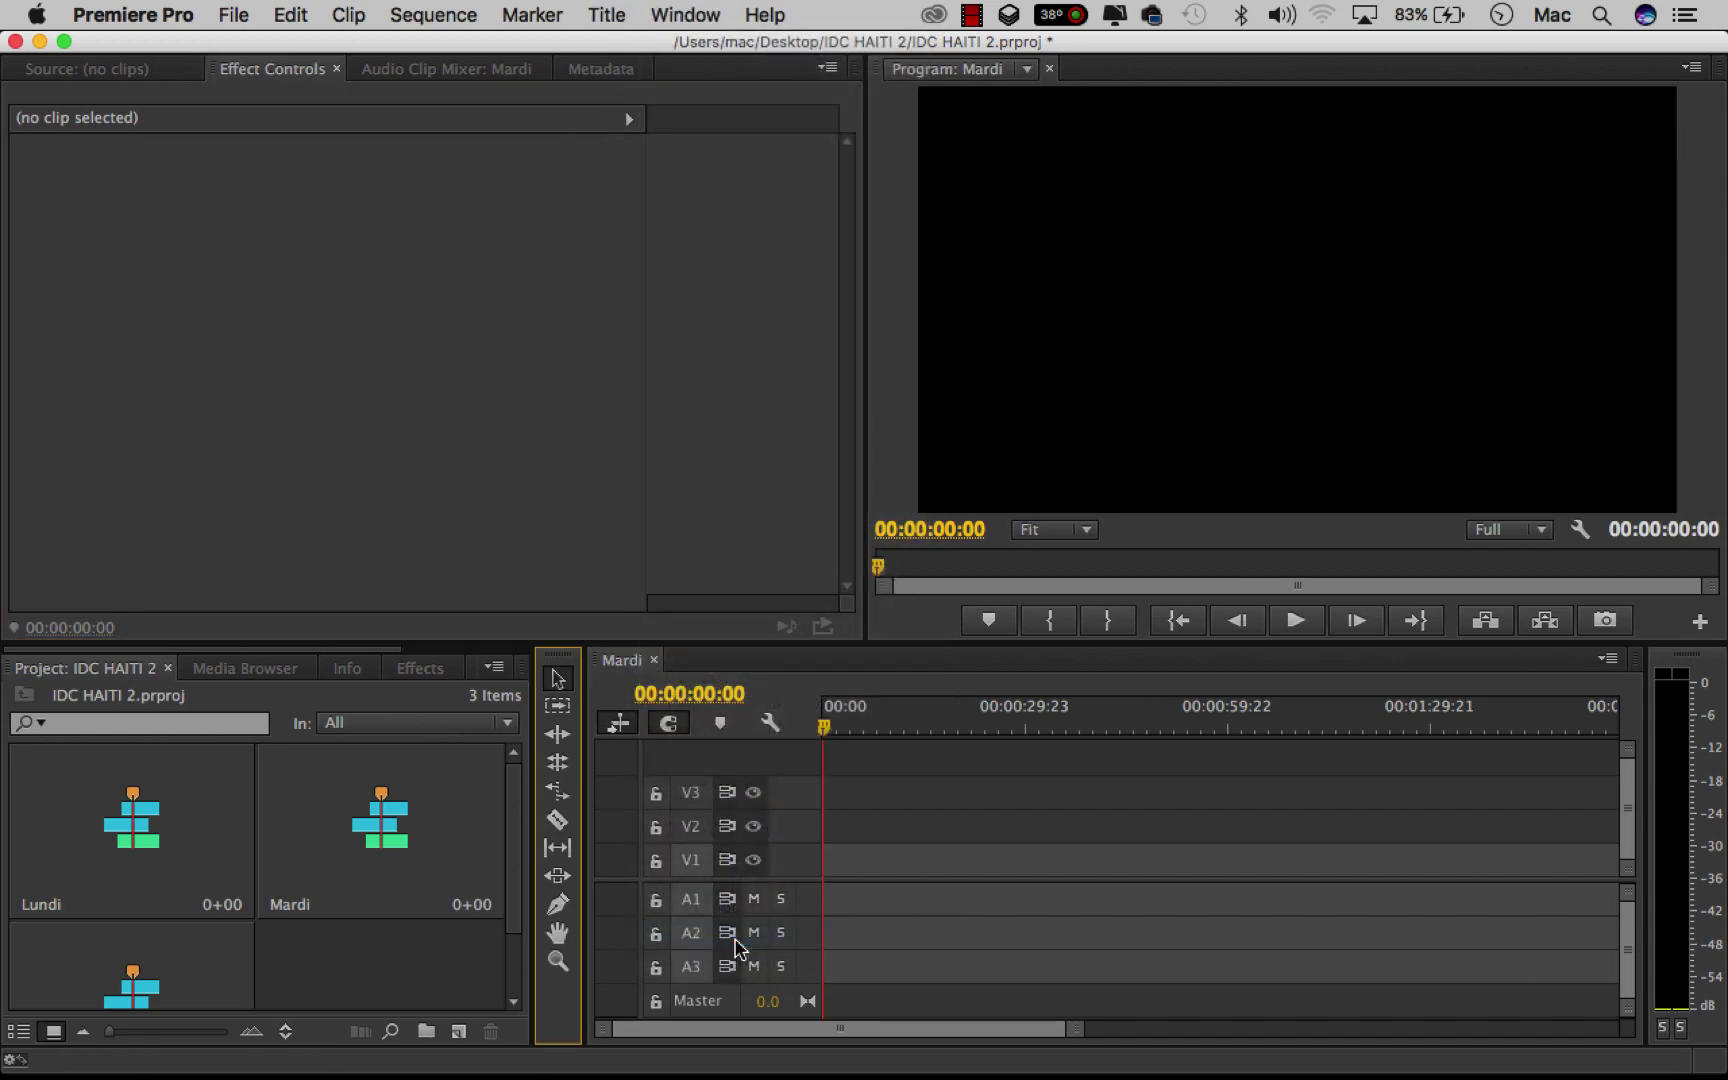
- Open the Title Tools panel to view the title designer window, check which title panels are enabled, and close the window
click(607, 15)
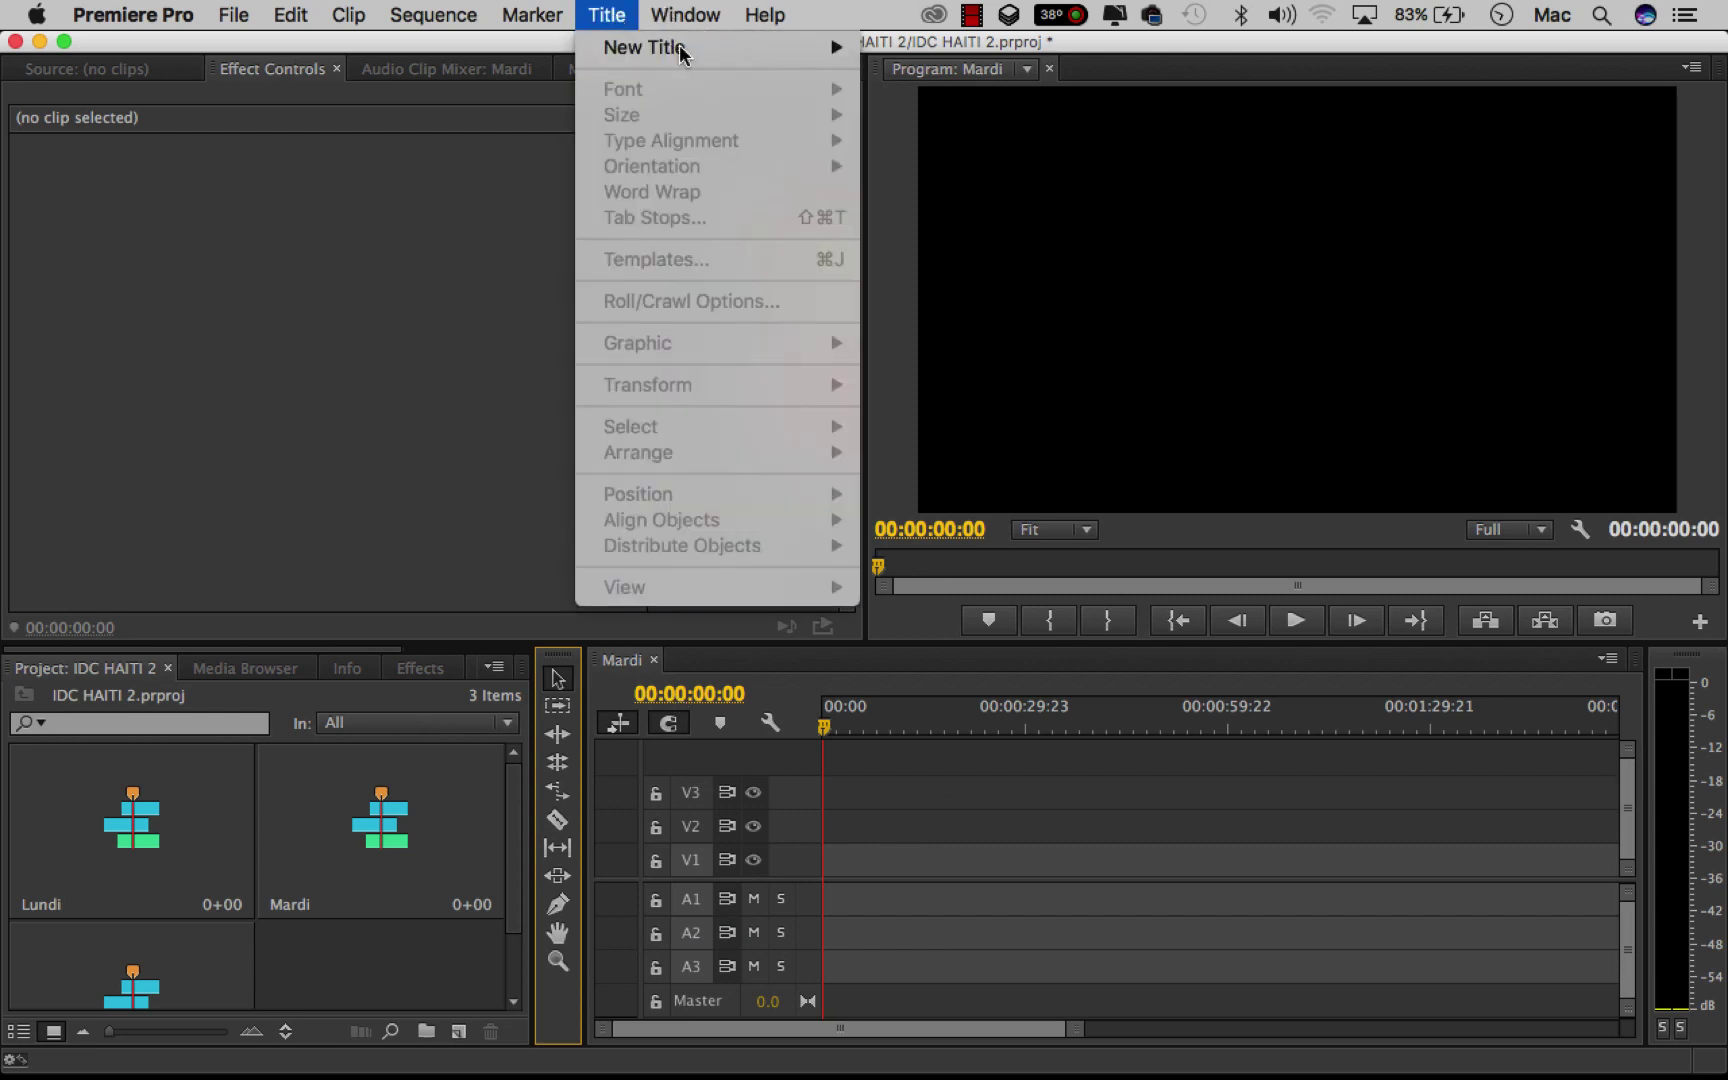
mouse_move(670, 15)
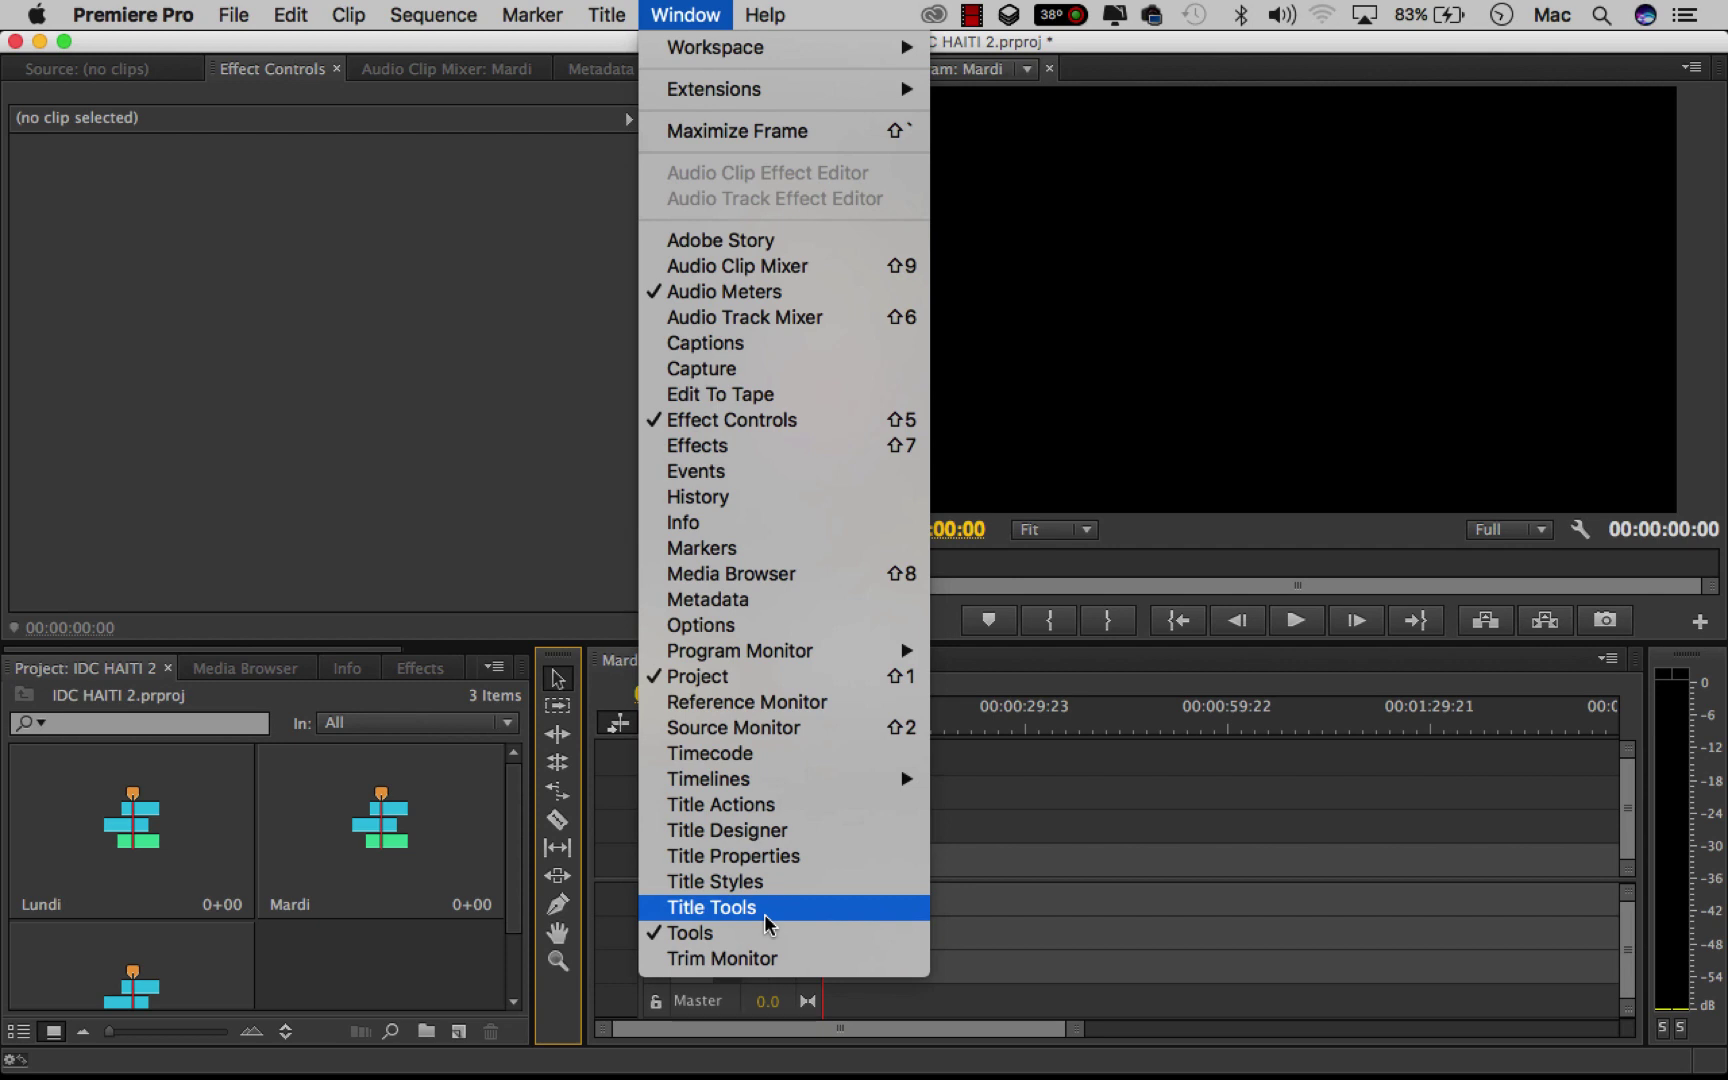
click(711, 908)
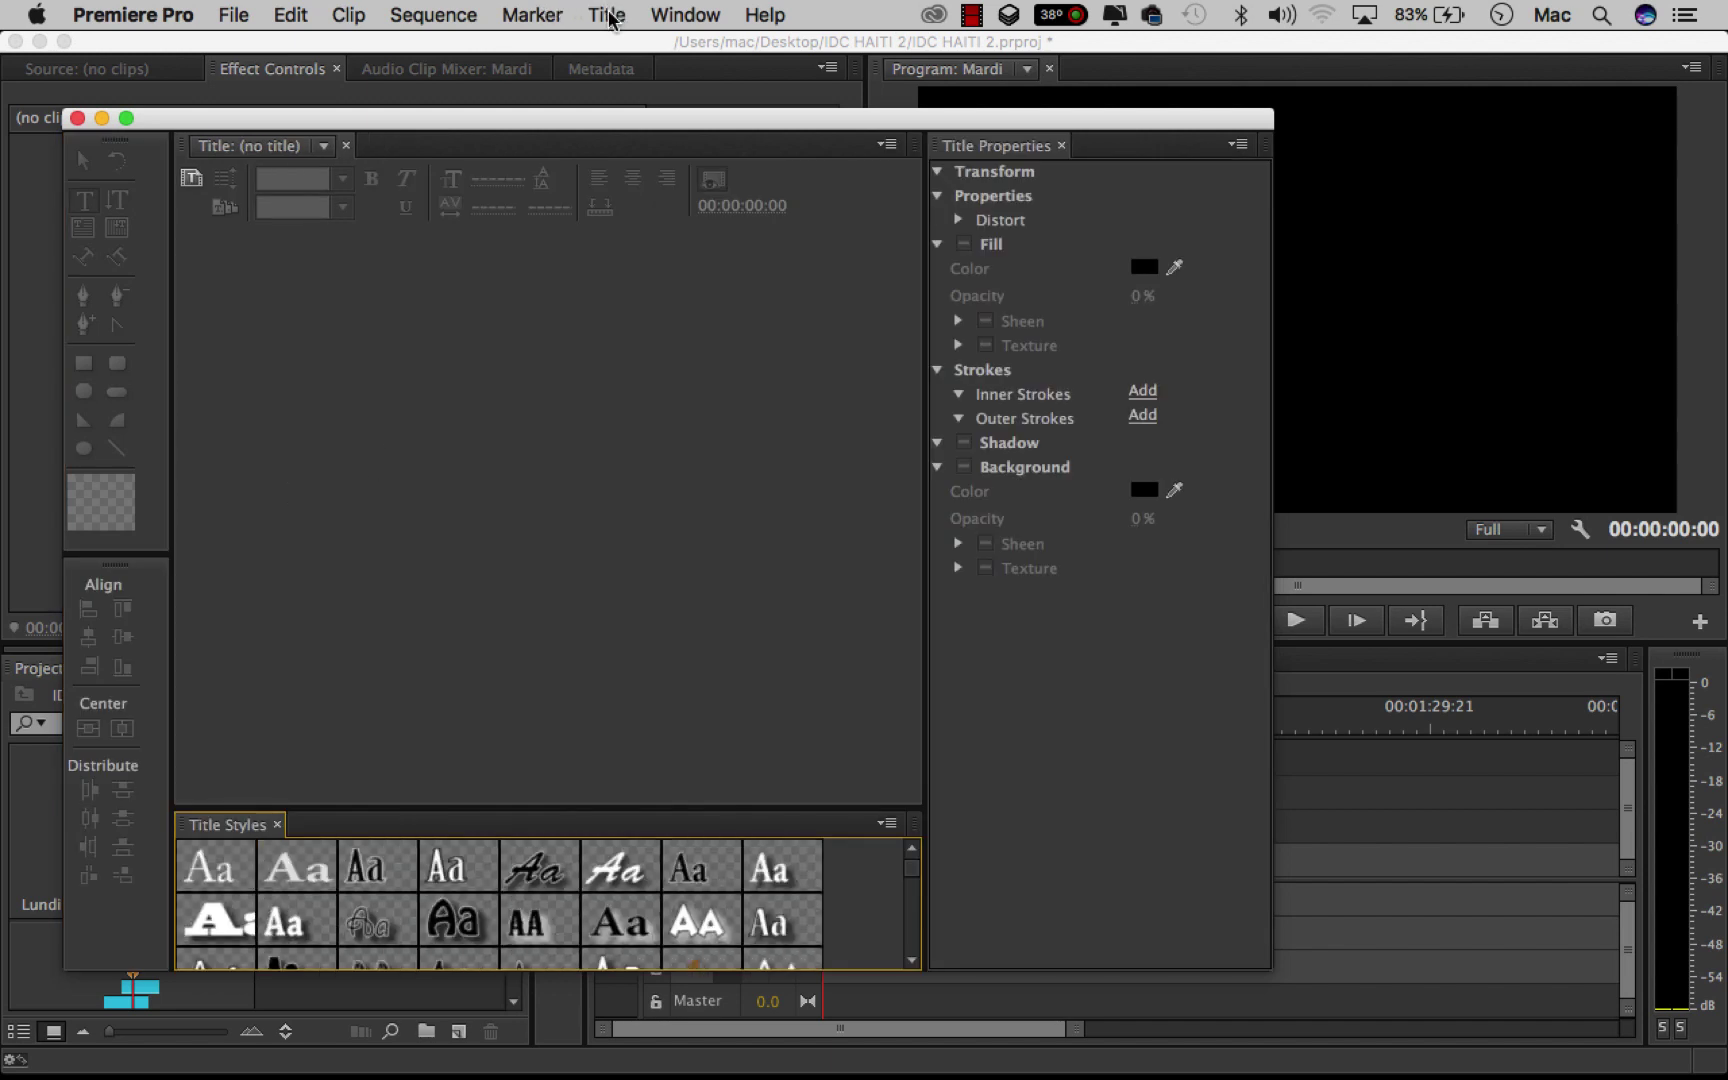
click(668, 17)
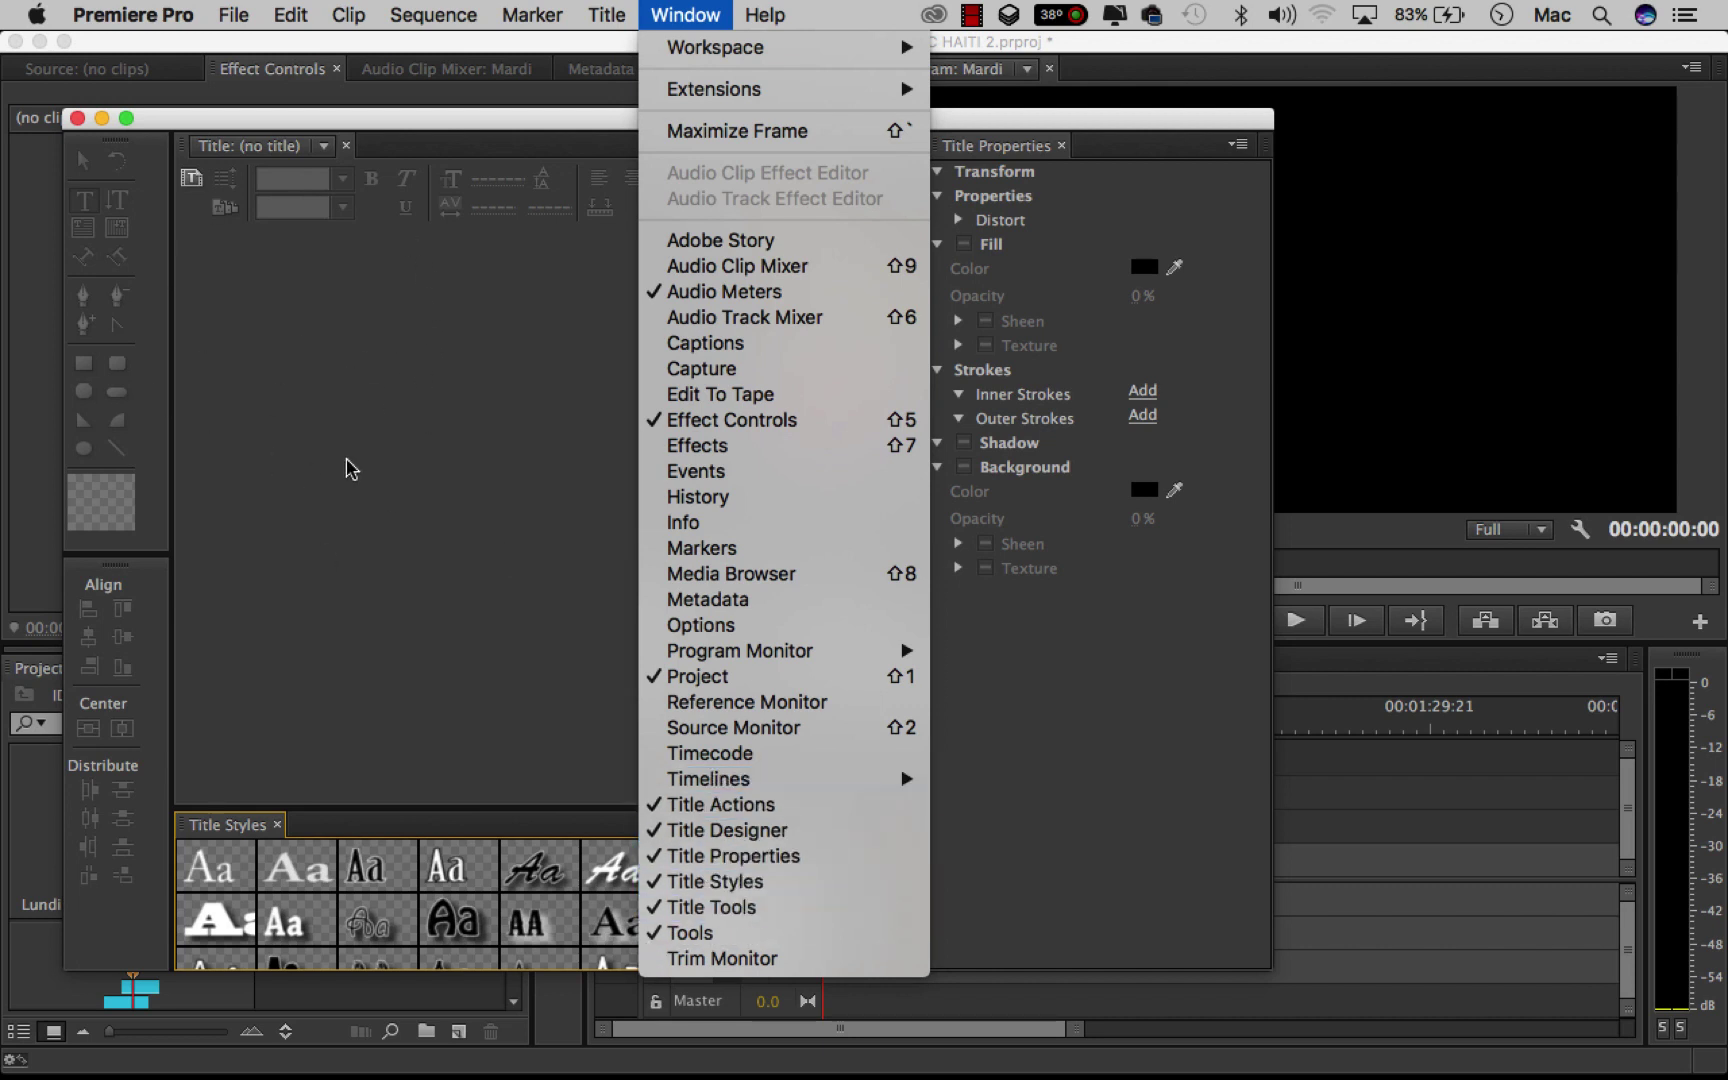
click(79, 120)
click(78, 119)
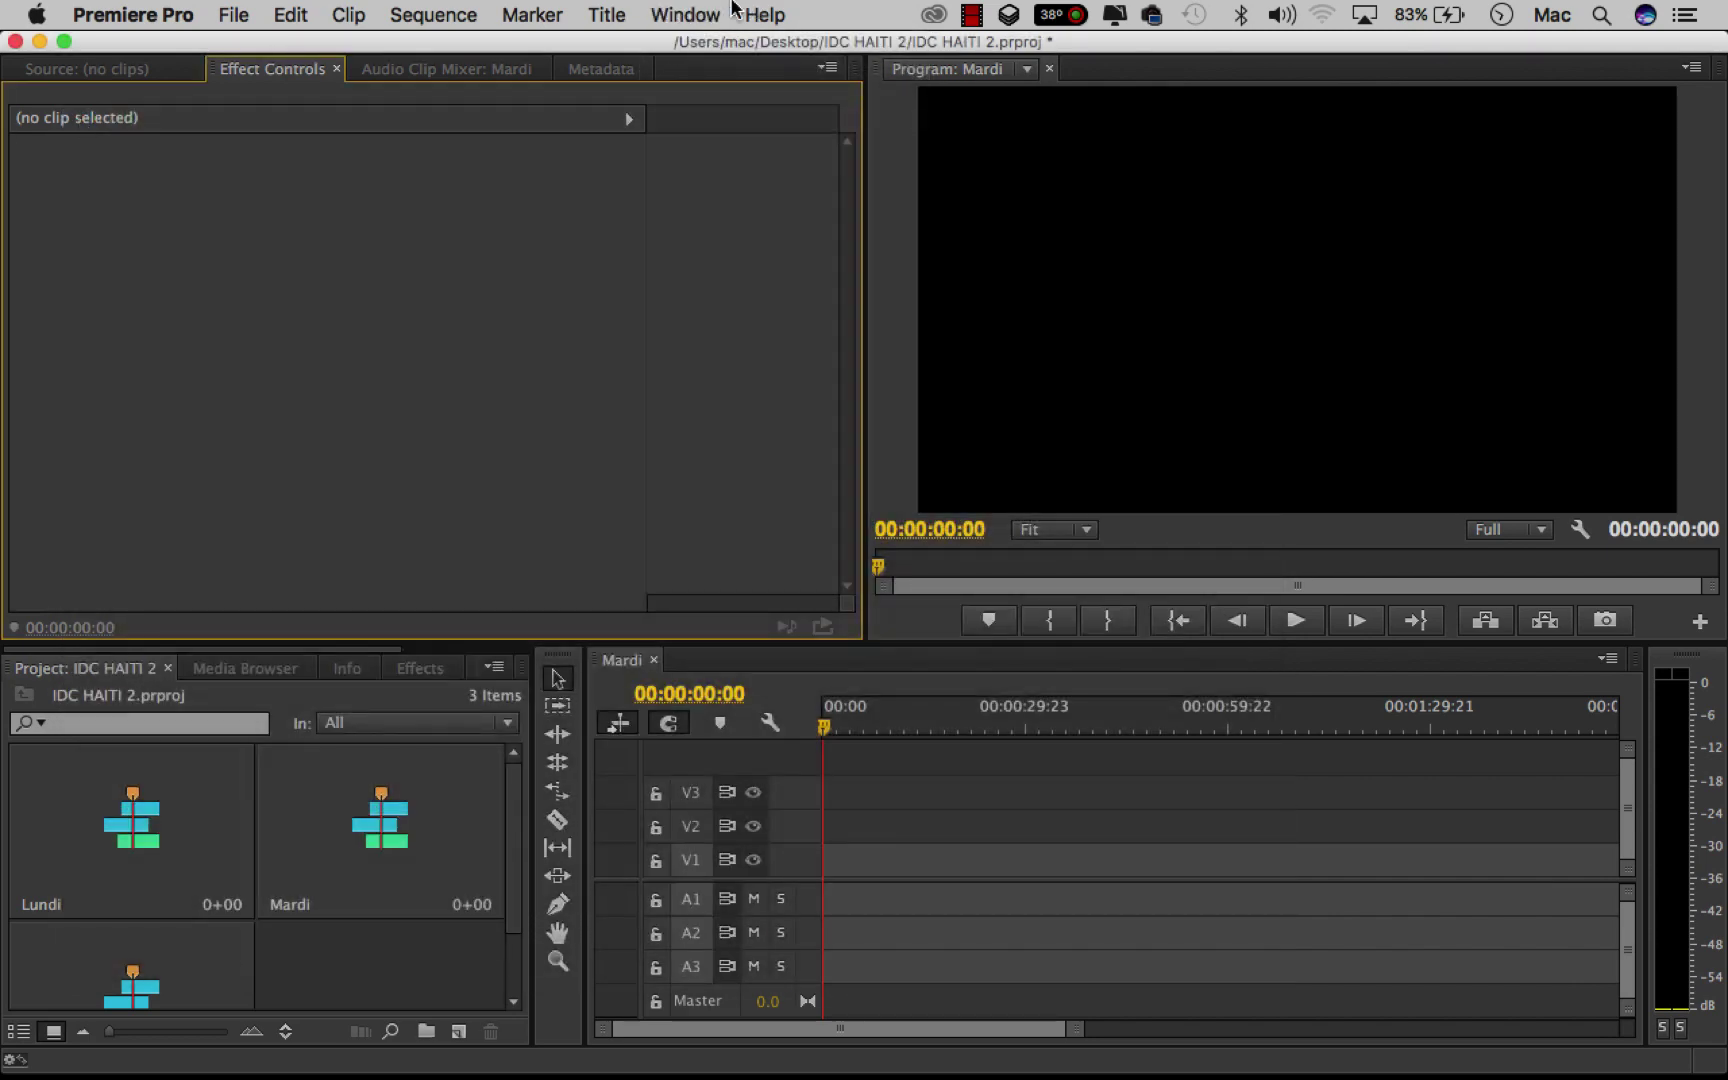
- Review which panels are enabled with the title designer closed, and dismiss the list without choosing one
click(686, 14)
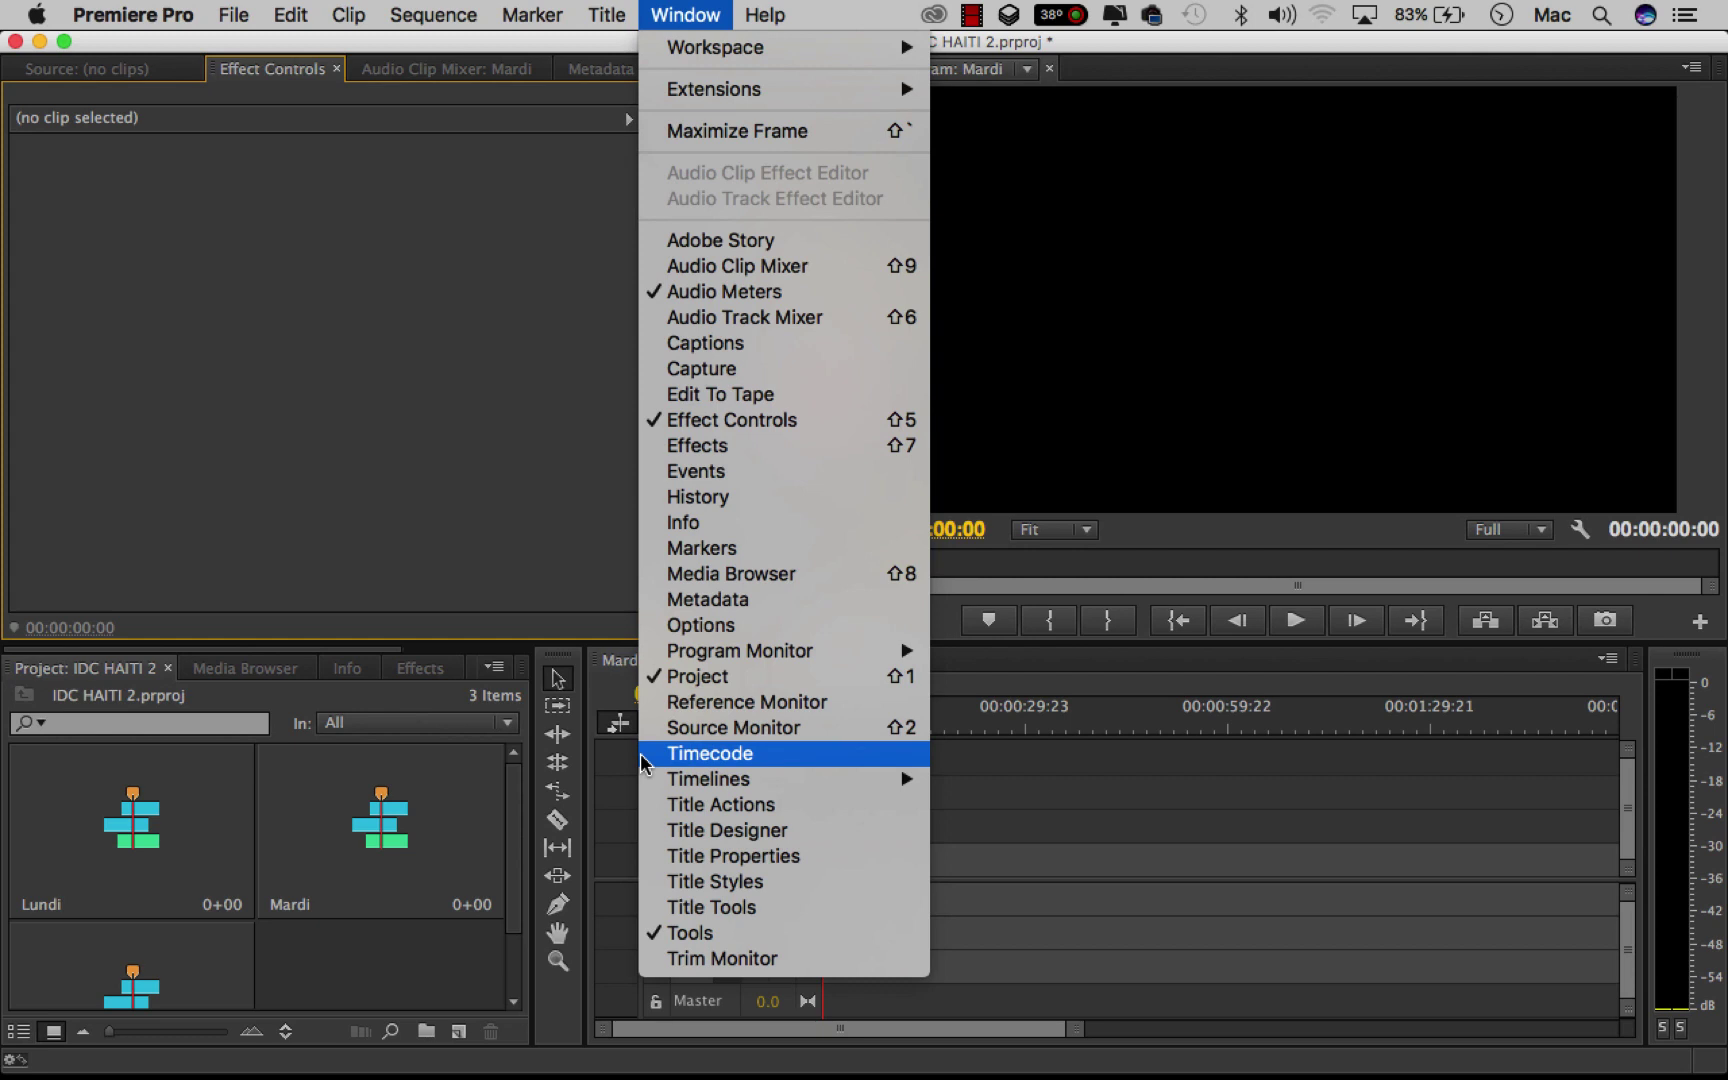
click(1117, 759)
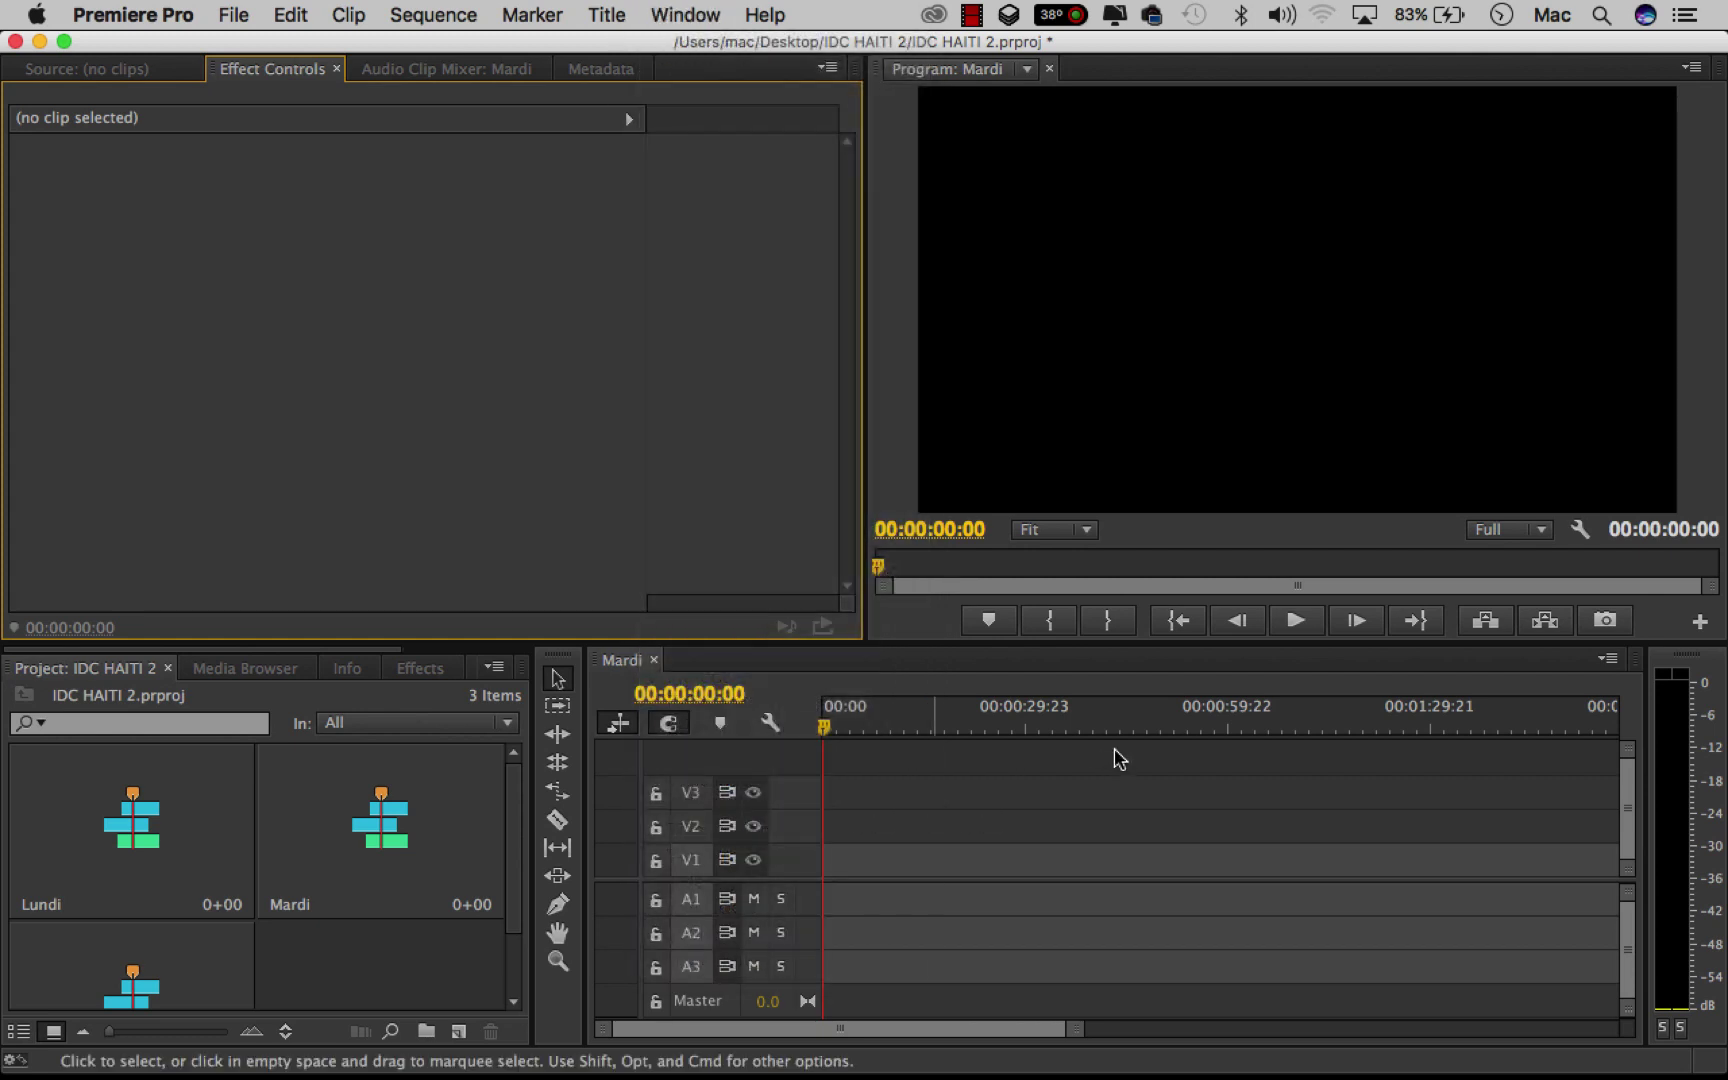